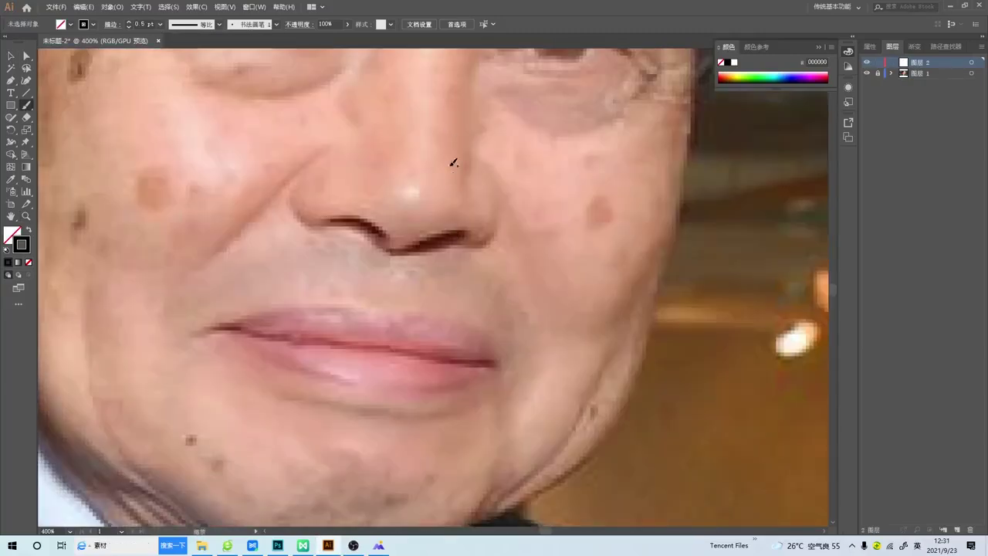
Trace bold black strokes along the upper lip, lower lip and chin.
left_click(452, 159)
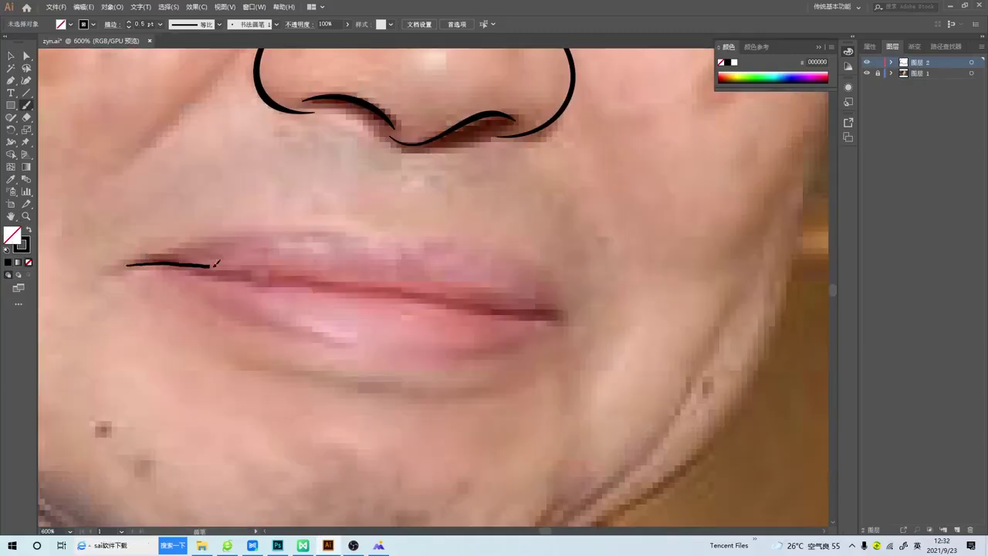
left_click_drag(127, 266, 562, 309)
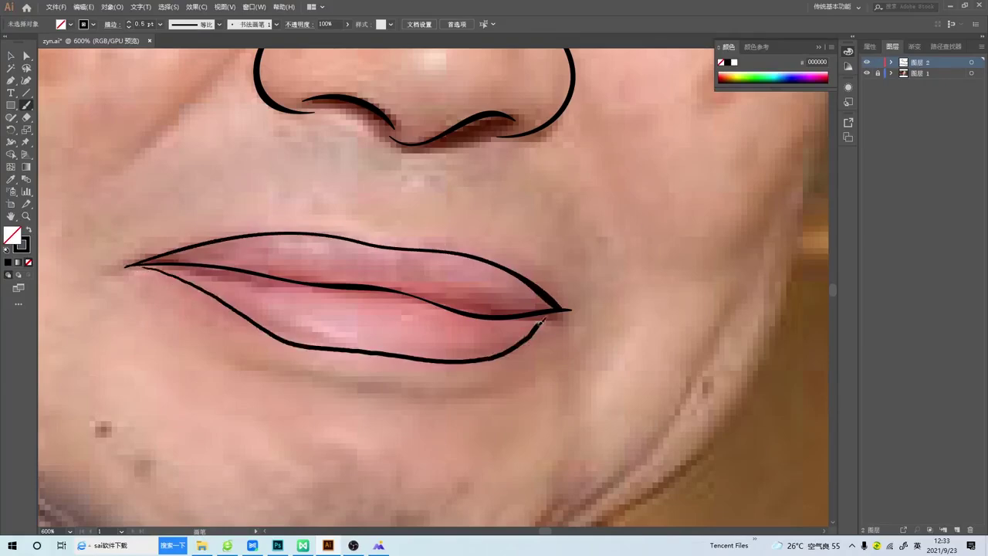
left_click_drag(236, 359, 364, 379)
left_click_drag(366, 384, 500, 395)
key("z")
left_click(410, 231, "alt")
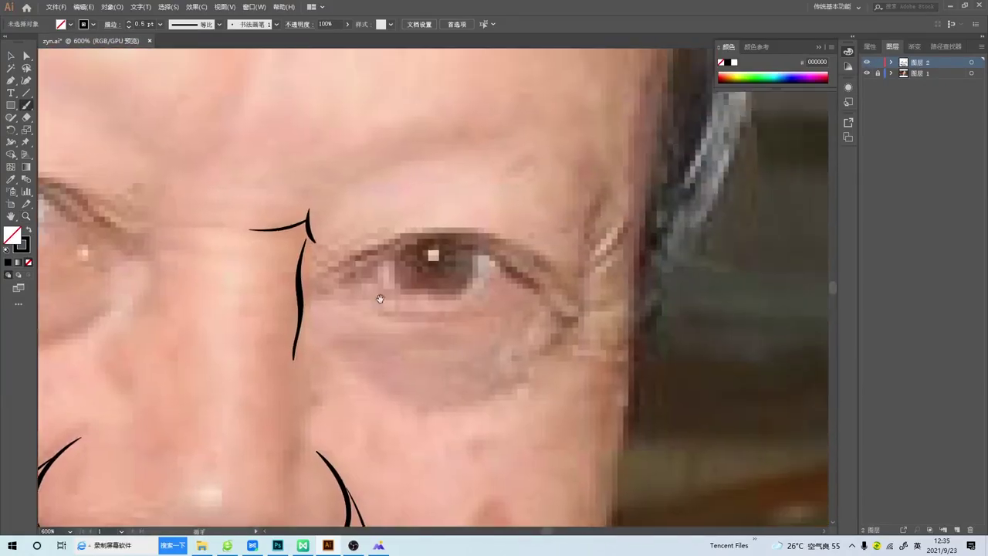
Outline both upper eyelids, plus the left eye's lower lid and crease.
left_click_drag(332, 284, 541, 281)
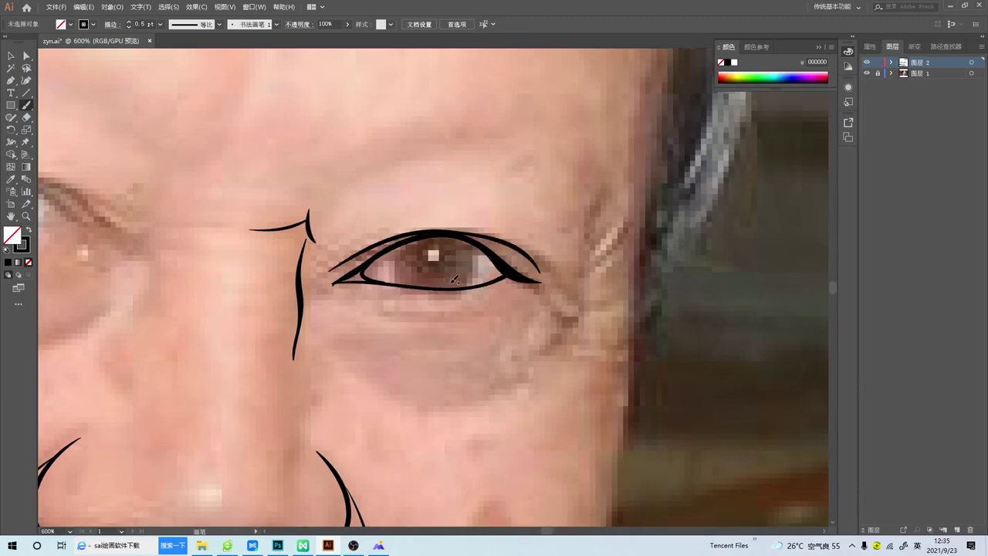
left_click_drag(92, 276, 370, 274)
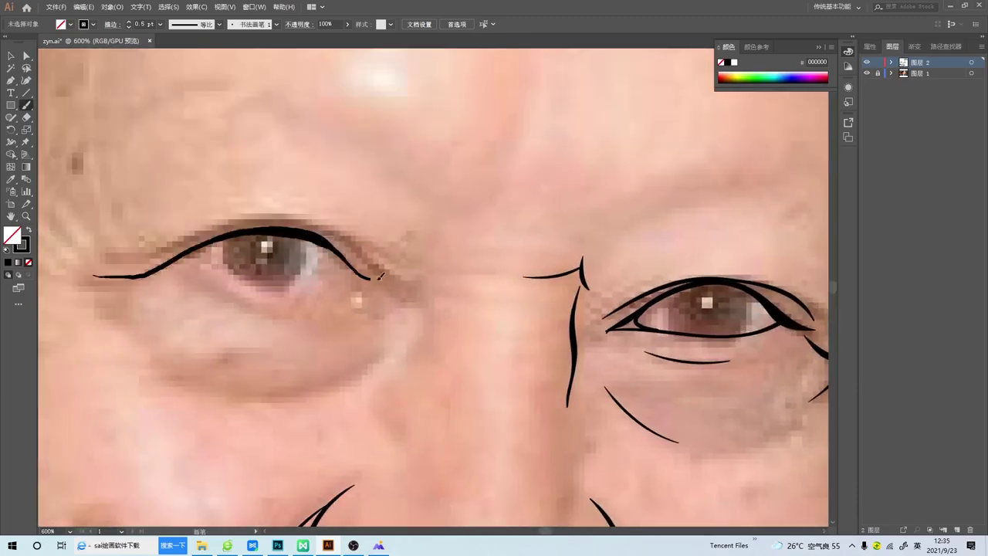
left_click_drag(138, 252, 401, 277)
left_click_drag(163, 267, 285, 291)
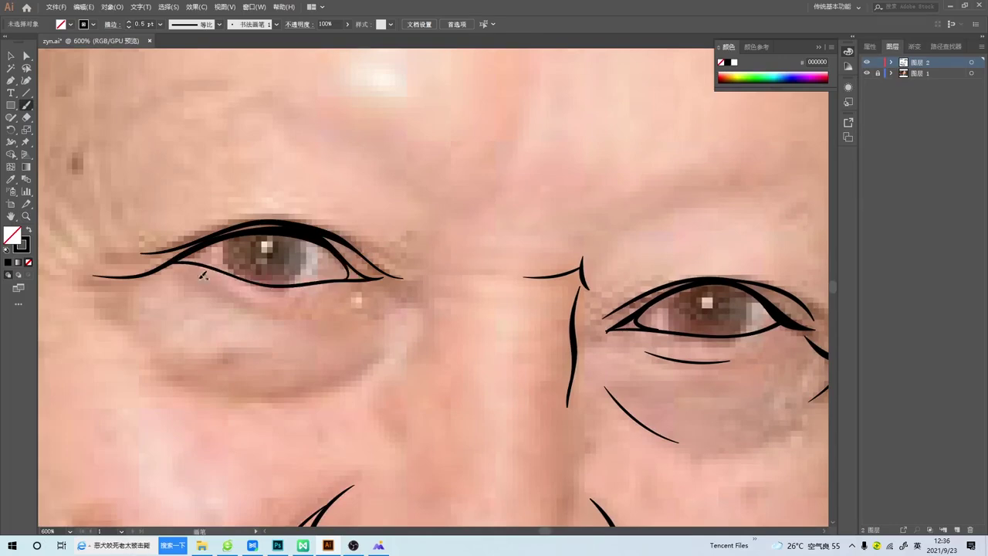
Add crease strokes above the right eye and two creases between the brows.
key("ctrl+minus")
key("ctrl+minus")
key("ctrl+minus")
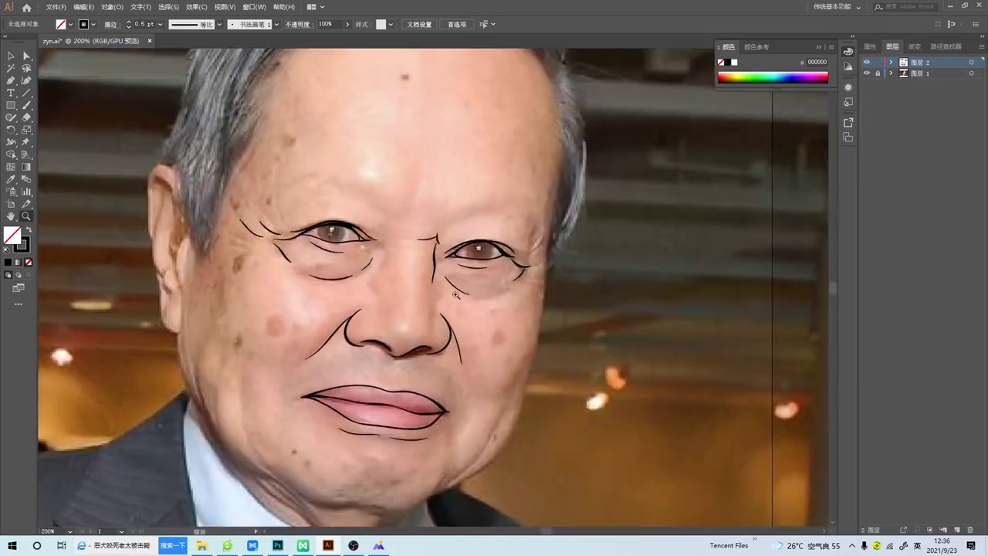
key("ctrl+plus")
left_click_drag(464, 200, 441, 249)
left_click_drag(558, 261, 519, 298)
key("ctrl+minus")
key("ctrl+minus")
key("ctrl+plus")
key("ctrl+plus")
key("ctrl+plus")
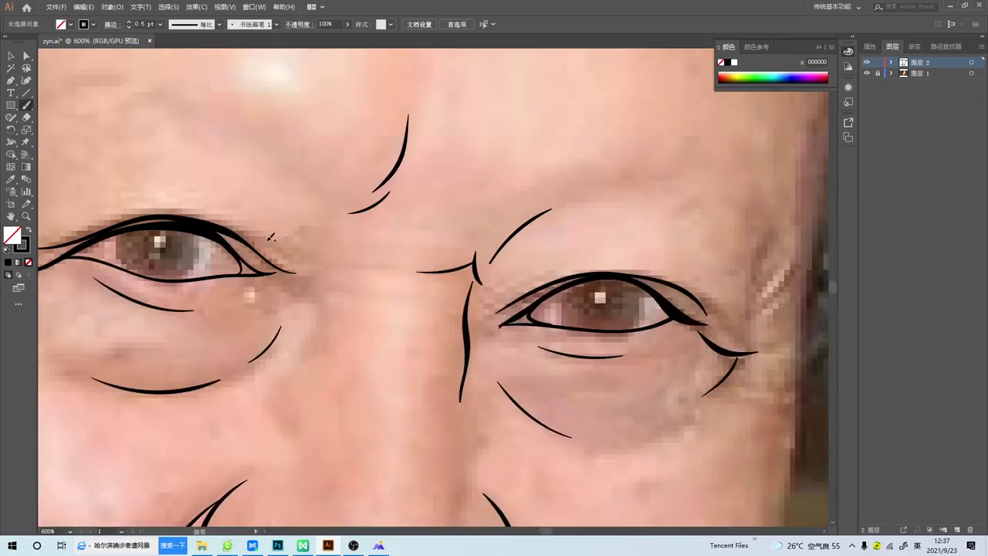
left_click_drag(358, 264, 384, 267)
left_click_drag(303, 255, 375, 250)
scroll(497, 242, "down", 4)
key("ctrl+minus")
key("ctrl+minus")
key("ctrl+minus")
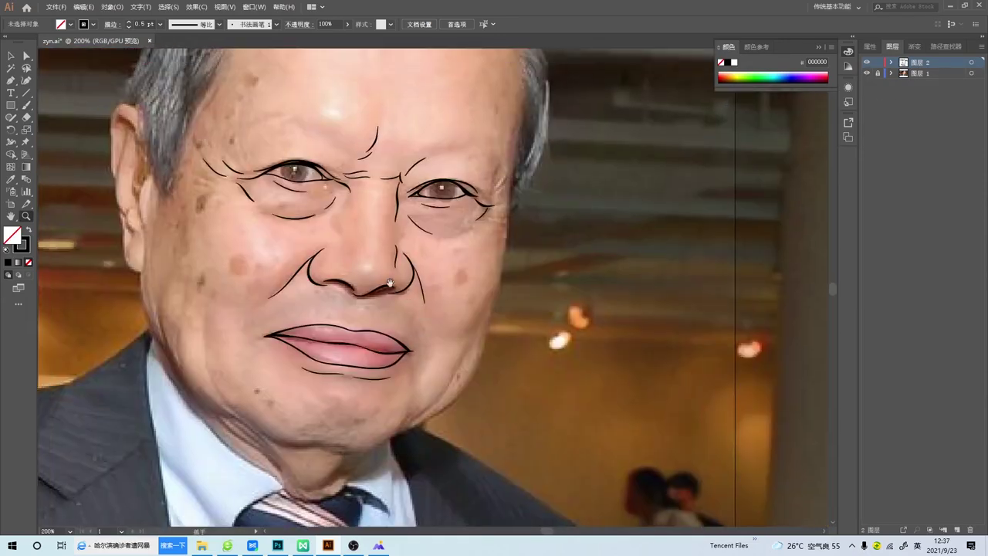
Outline the right side of the face and jaw, plus the neck, collar and tie.
left_click_drag(367, 446, 516, 151)
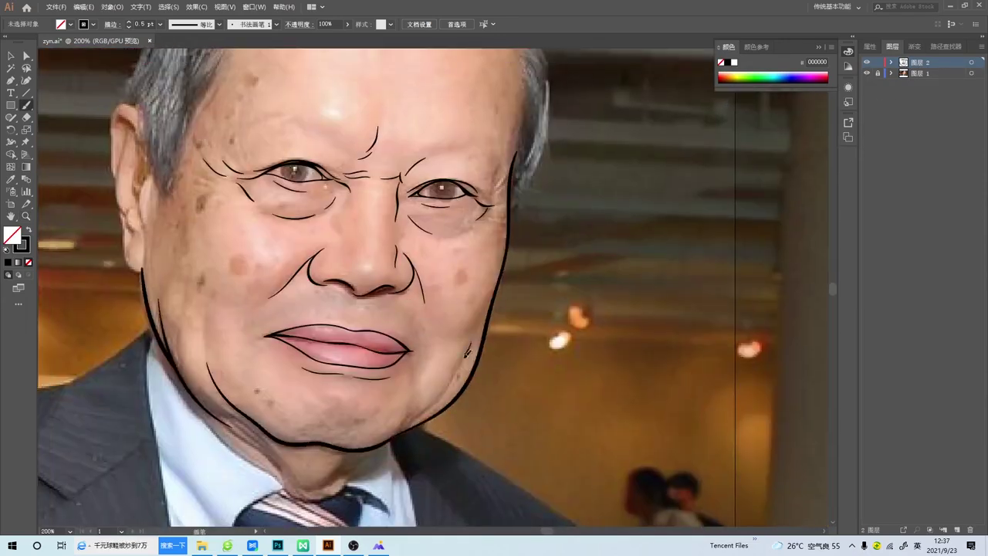
scroll(261, 393, "down", 2)
scroll(410, 314, "down", 1)
left_click_drag(117, 216, 256, 392)
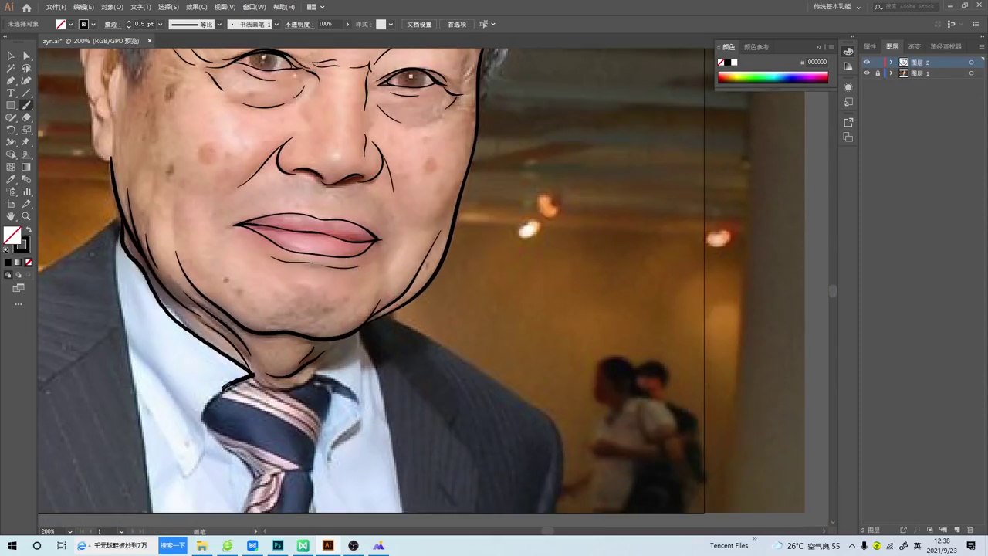
scroll(256, 392, "down", 1)
left_click_drag(151, 281, 237, 388)
left_click_drag(328, 309, 340, 389)
scroll(339, 390, "down", 2)
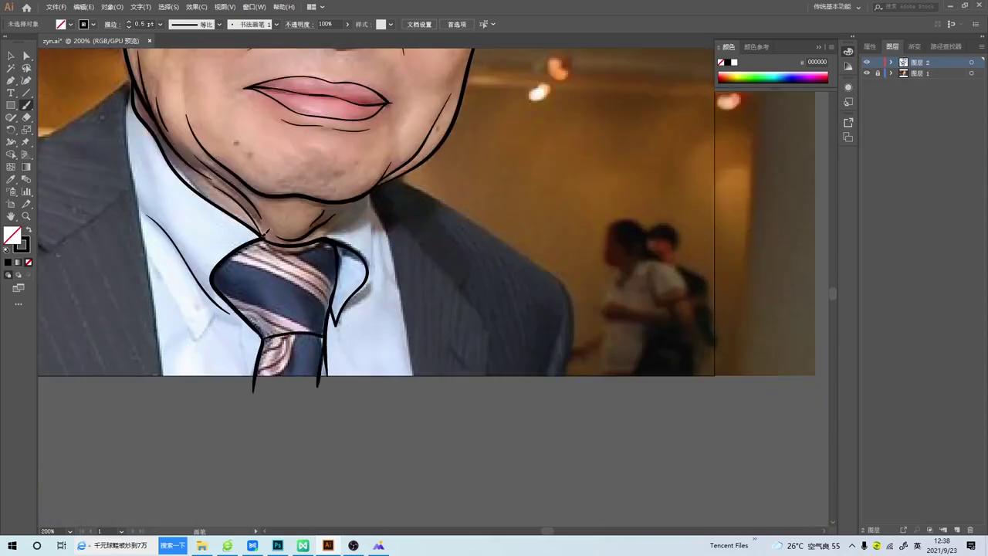
scroll(265, 231, "left", 2)
Outline the coat's lapel, shoulder edge and front edge.
left_click_drag(421, 287, 443, 446)
left_click_drag(414, 241, 501, 341)
scroll(502, 341, "left", 6)
scroll(416, 177, "left", 2)
mouse_move(497, 128)
left_mouse_down()
mouse_move(130, 248)
mouse_move(74, 421)
left_mouse_up()
scroll(365, 306, "down", 3)
scroll(364, 306, "up", 3)
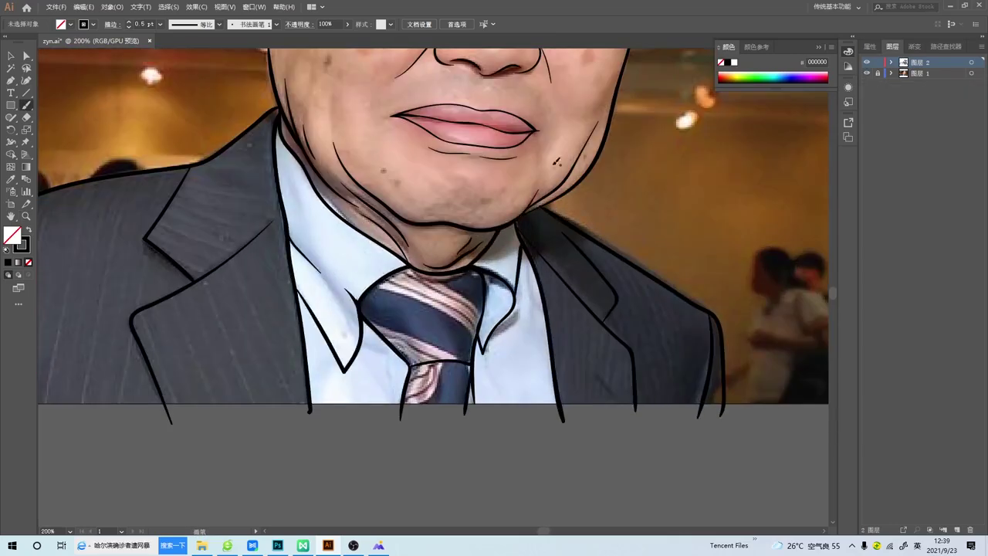
scroll(518, 302, "down", 3)
scroll(432, 231, "up", 3)
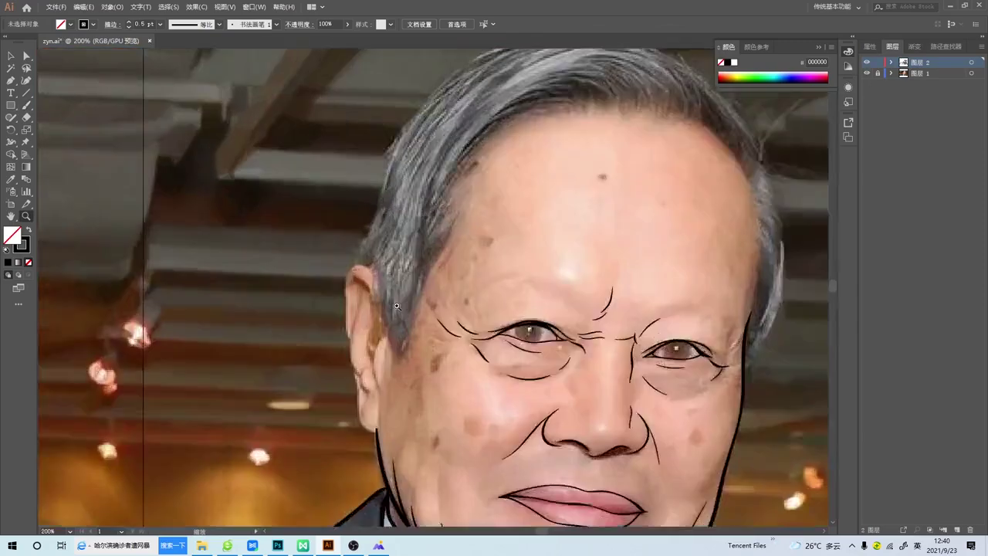
scroll(371, 255, "up", 1)
Trace the ear with an inner detail stroke and a thin crease on the left cheek.
left_click_drag(372, 172, 345, 323)
left_click_drag(392, 266, 368, 356)
scroll(367, 357, "down", 3)
scroll(543, 242, "up", 4)
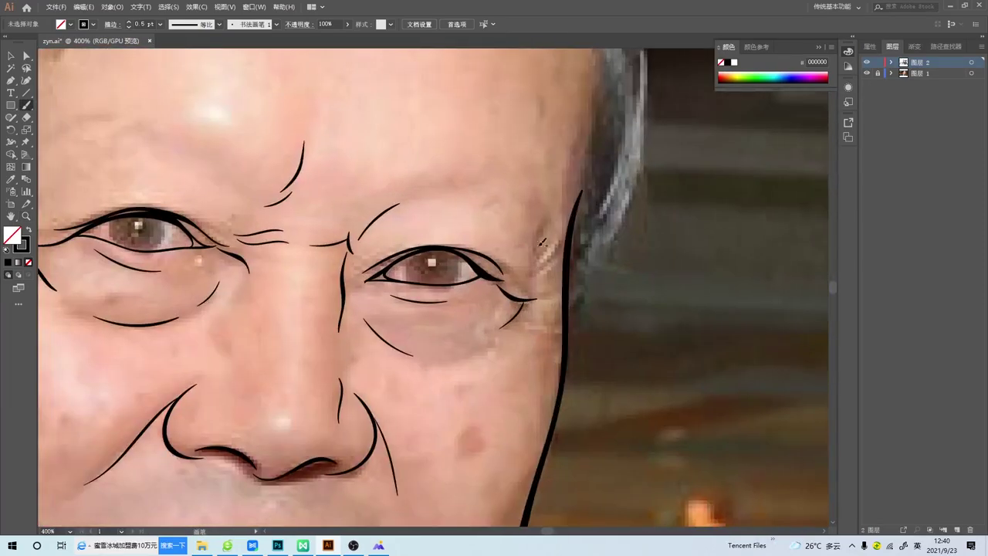
scroll(571, 247, "down", 3)
scroll(324, 293, "up", 3)
left_click_drag(260, 293, 261, 348)
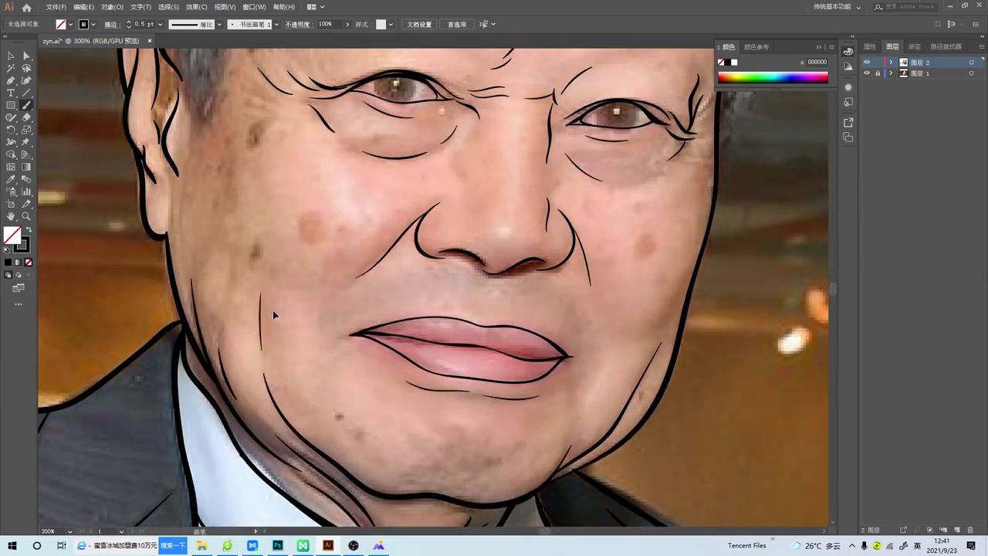
scroll(594, 378, "down", 3)
scroll(461, 187, "up", 2)
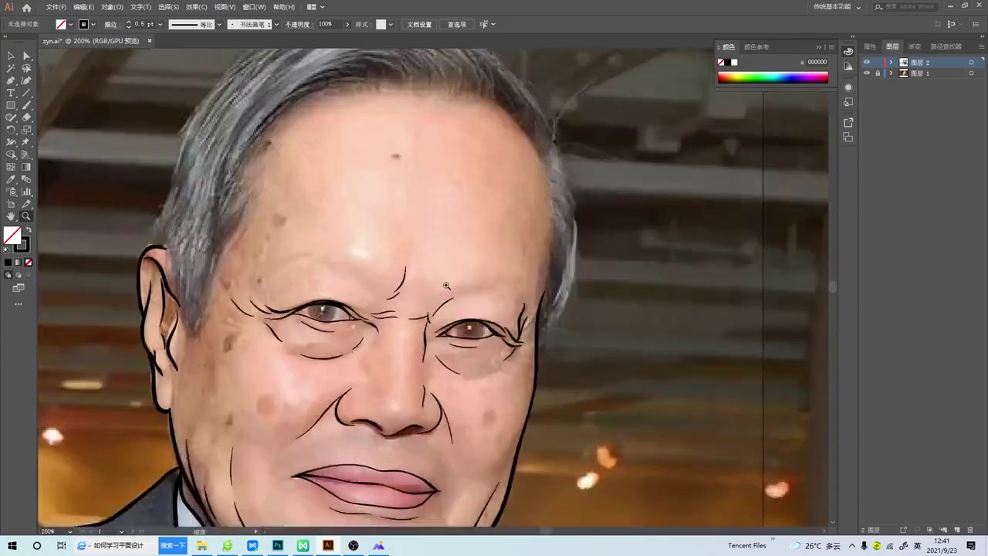
scroll(460, 187, "up", 1)
Paint the hair solid black with the Blob Brush along the head's right edge.
key("shift+b")
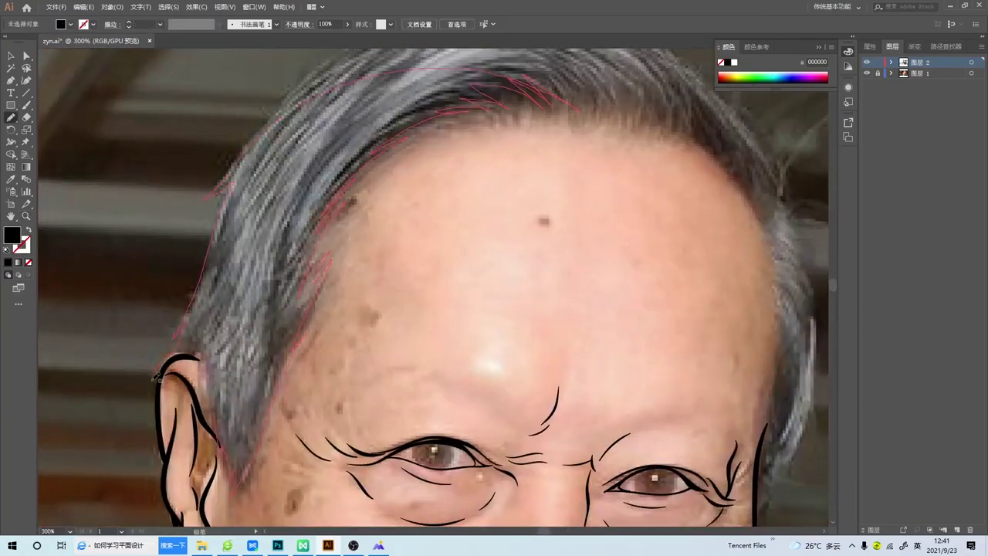
scroll(157, 377, "down", 3)
scroll(469, 266, "up", 2)
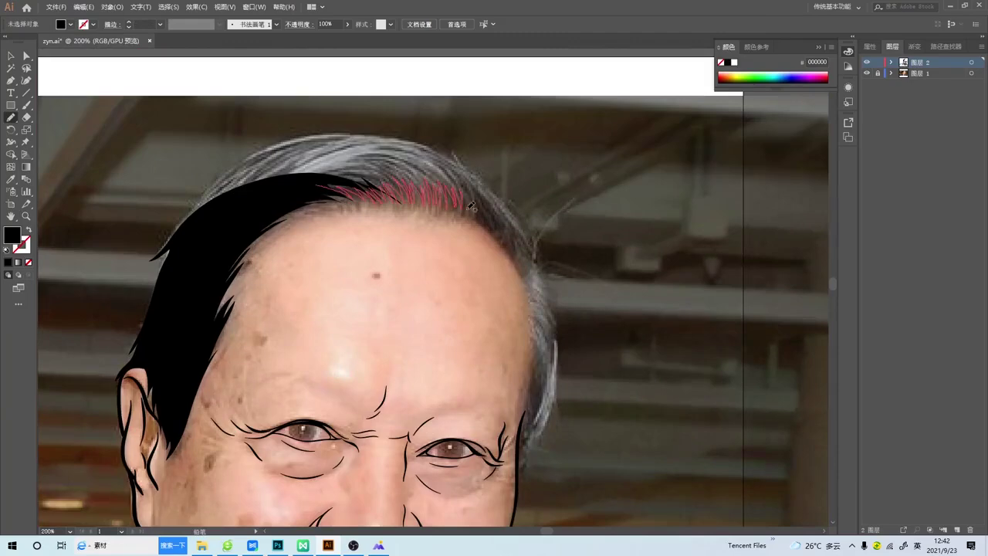
left_click_drag(471, 206, 466, 202)
left_click_drag(421, 77, 519, 268)
scroll(488, 197, "down", 3)
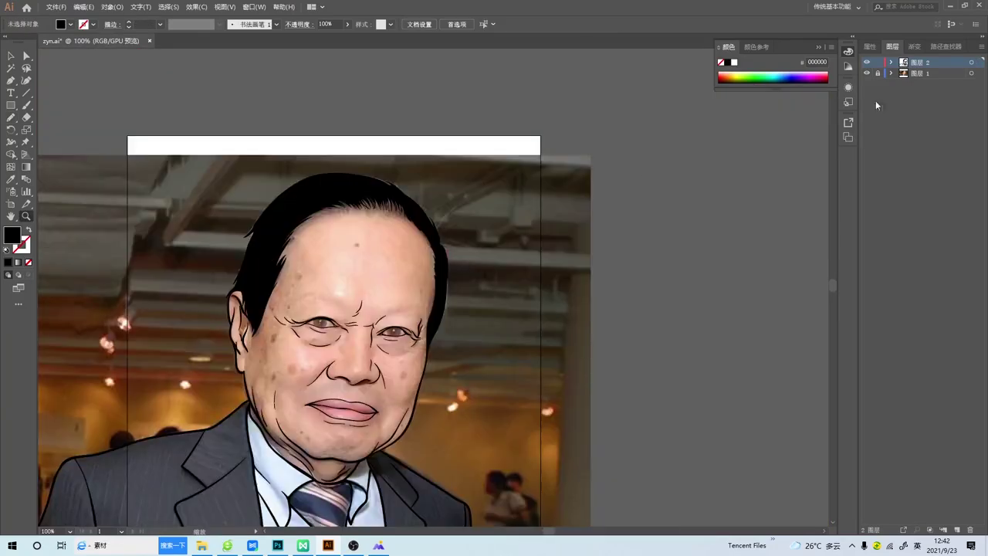
scroll(381, 236, "up", 5)
Scroll around the face and reset the view to 100% with Ctrl+1.
scroll(286, 257, "down", 3)
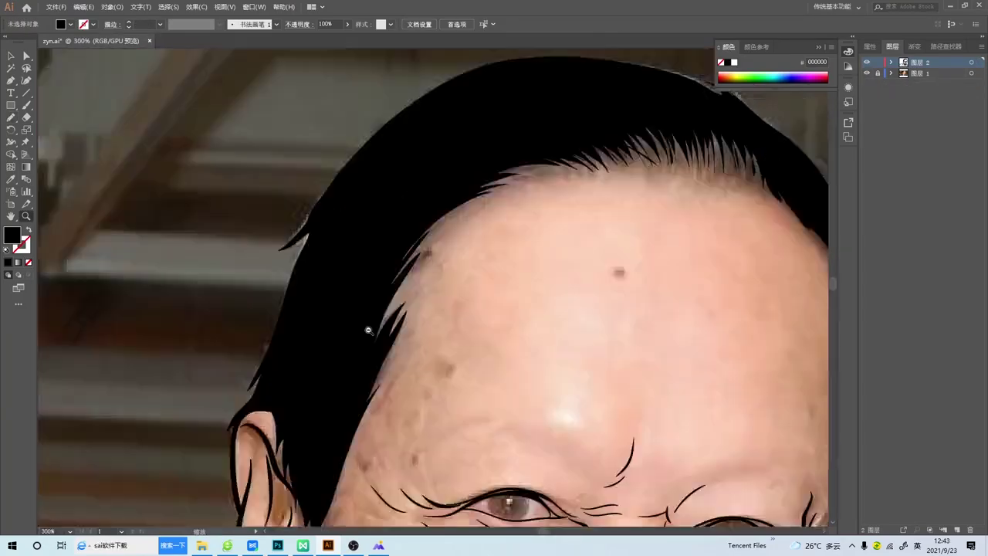
scroll(368, 331, "down", 2)
scroll(502, 282, "down", 1)
scroll(459, 354, "up", 2)
scroll(459, 353, "up", 3)
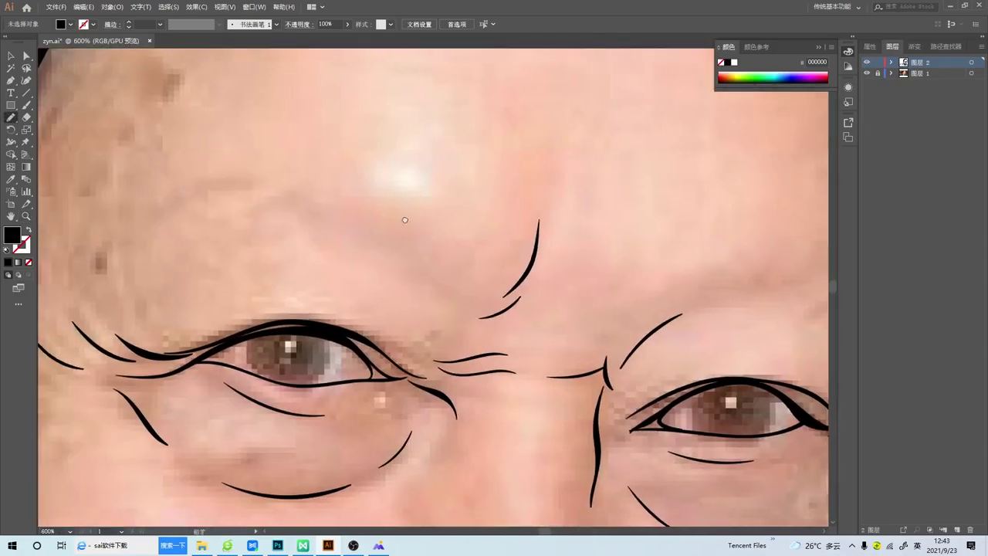
scroll(459, 353, "down", 3)
key("ctrl+1")
scroll(314, 308, "up", 4)
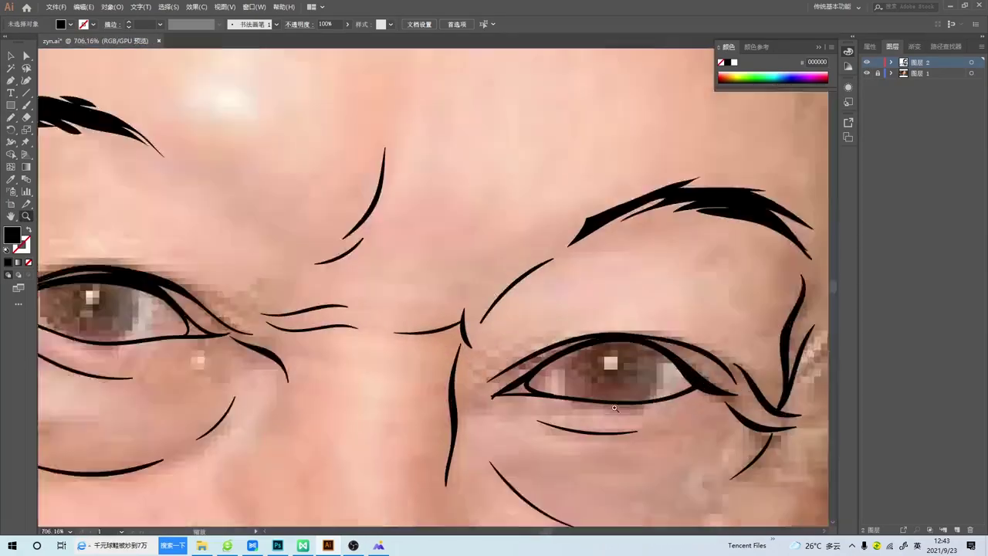
scroll(313, 324, "up", 2)
Fill the brown iris solid black with the Blob Brush.
scroll(553, 282, "down", 1)
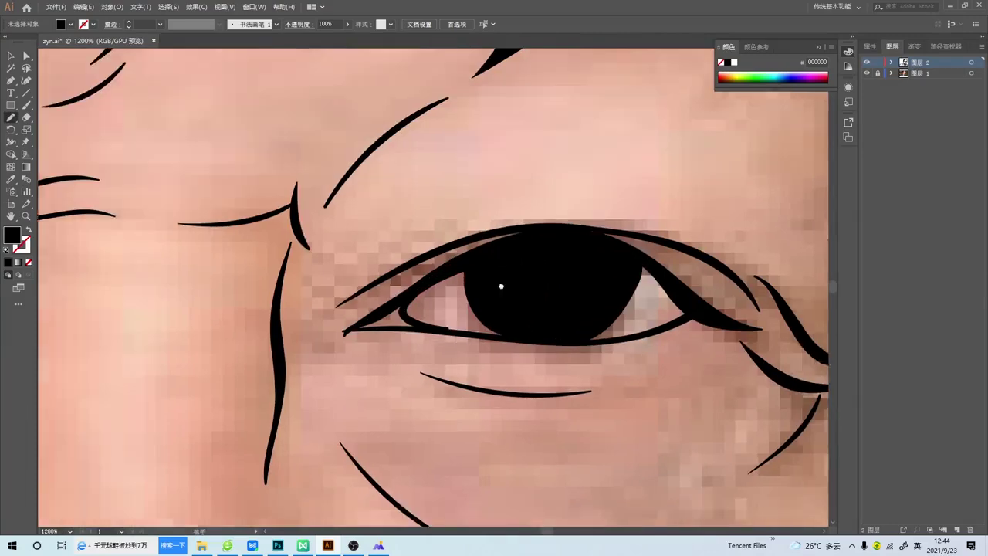
scroll(558, 282, "down", 2)
scroll(531, 292, "down", 4)
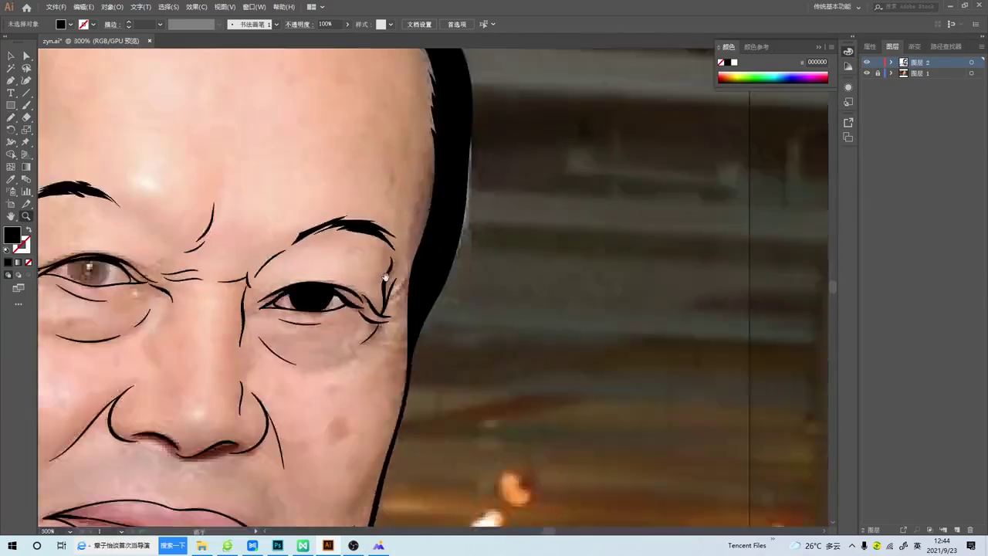
scroll(191, 296, "up", 5)
left_click_drag(353, 235, 356, 235)
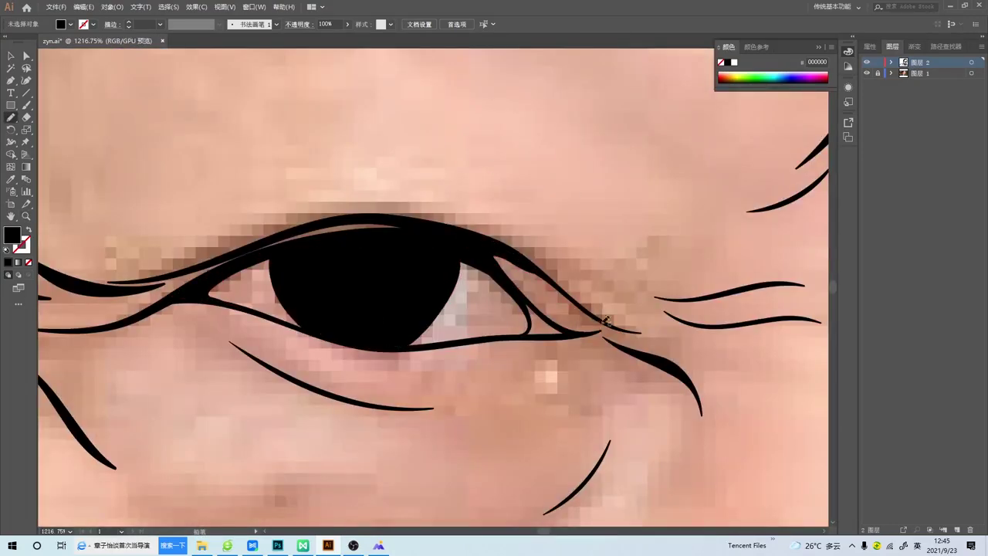
scroll(483, 313, "down", 5)
scroll(483, 313, "up", 4)
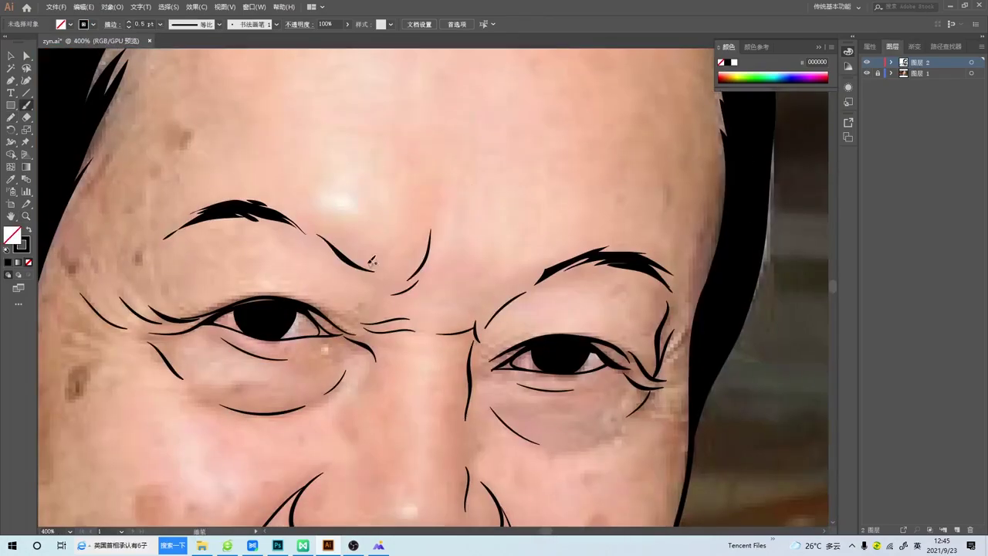
Inspect the finished line art up close, then fit the whole artboard at 100%.
scroll(575, 219, "down", 4)
scroll(598, 291, "down", 1)
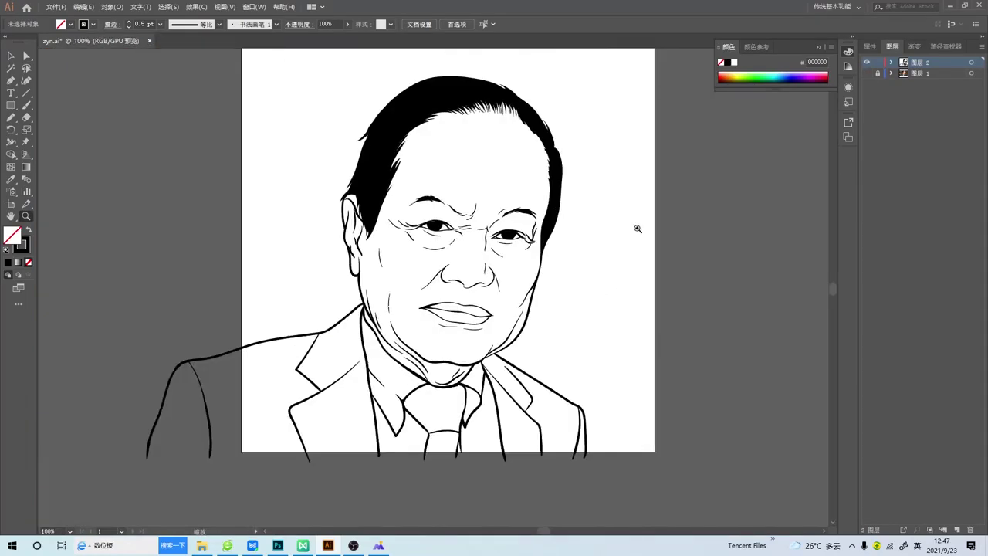
left_click(637, 229)
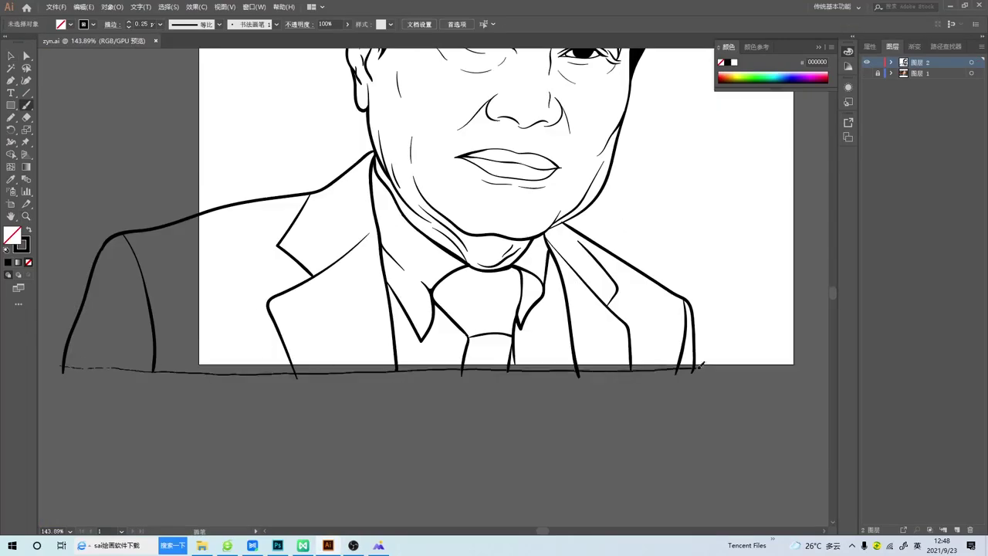
key("ctrl+1")
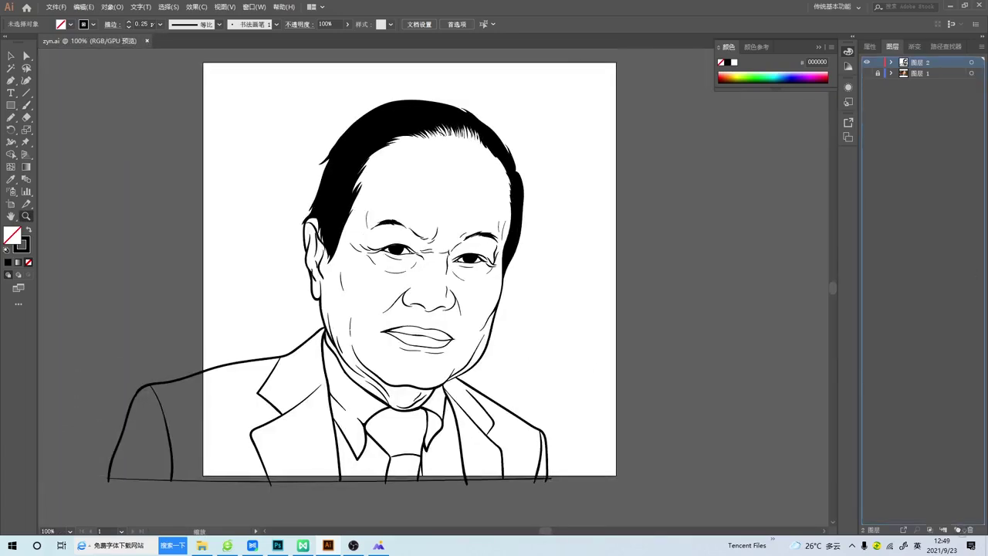
Select all the line art and open the Color Picker for the fill colour.
key("ctrl+a")
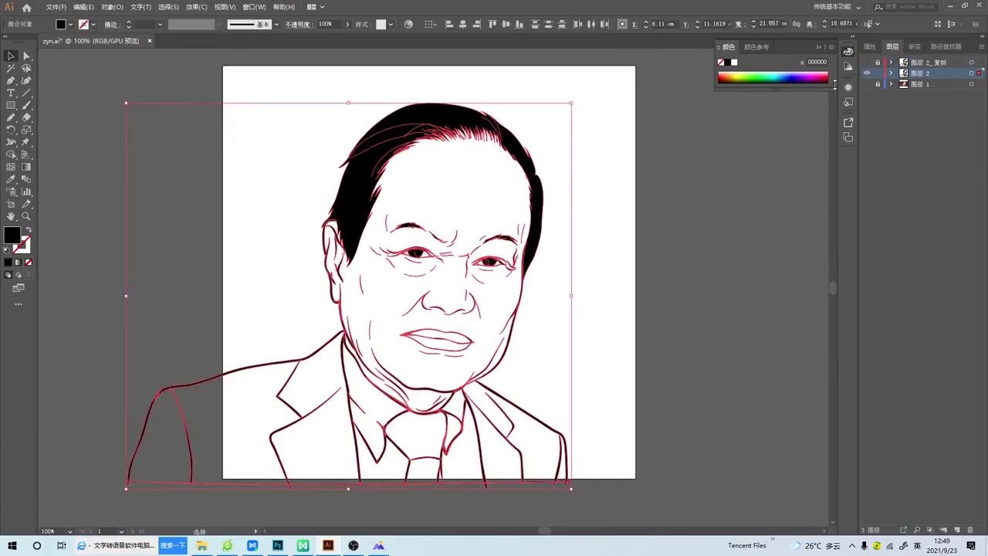
left_click_drag(125, 83, 622, 494)
double_click(11, 234)
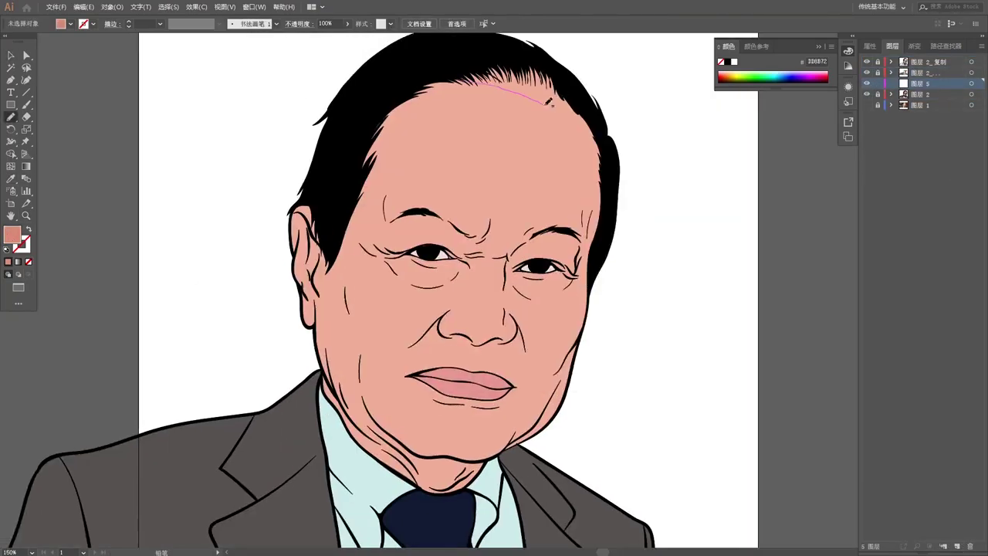
Draw a shadow on the face's right side and a light highlight shape on the chin.
left_click_drag(608, 156, 606, 159)
key("ctrl+equal")
key("ctrl+equal")
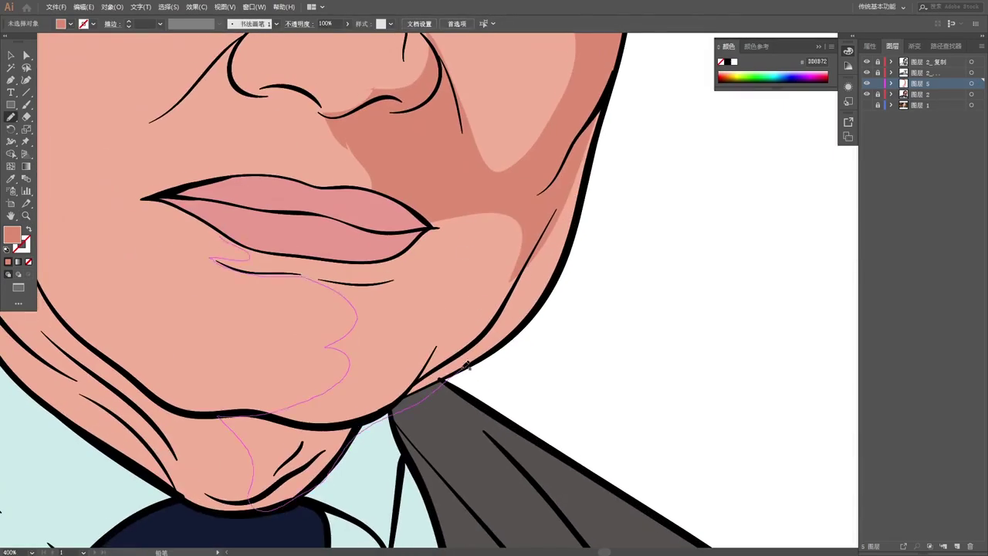
left_click_drag(485, 299, 517, 279)
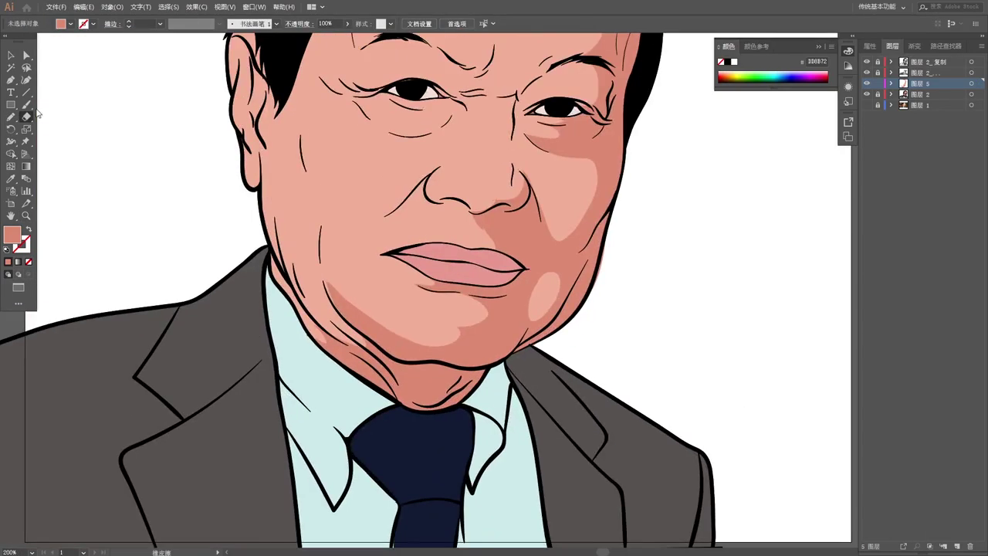
left_click_drag(442, 311, 463, 294)
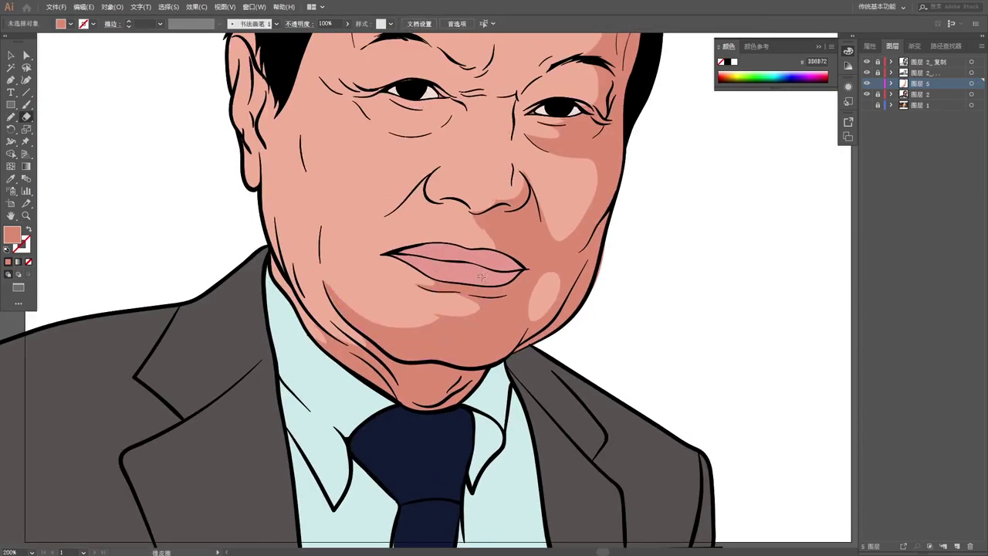
Draw shadow shapes beside the right eye, along the nose side and under the nose.
key("ctrl+plus")
left_click_drag(430, 207, 483, 221)
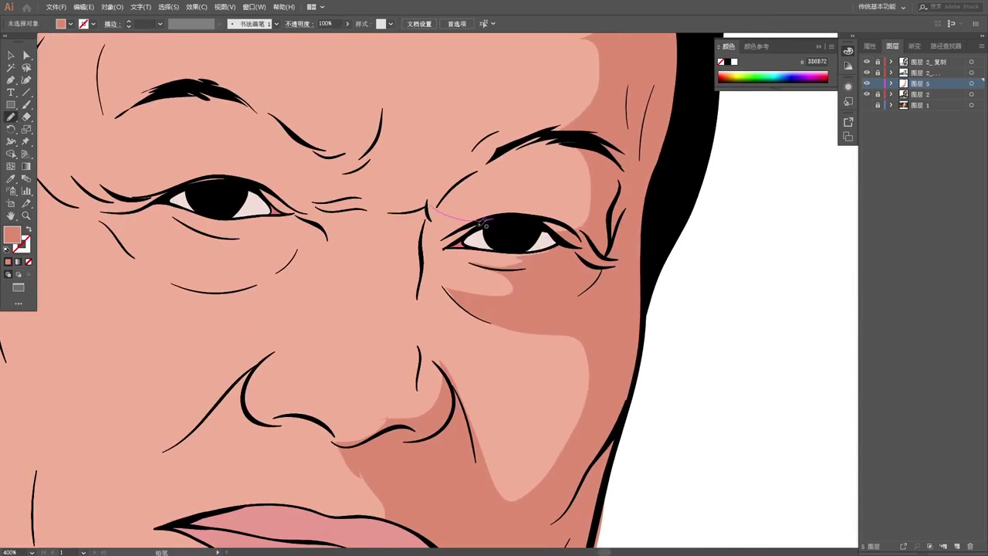
left_click_drag(426, 249, 436, 209)
key("ctrl+minus")
key("ctrl+plus")
key("ctrl+plus")
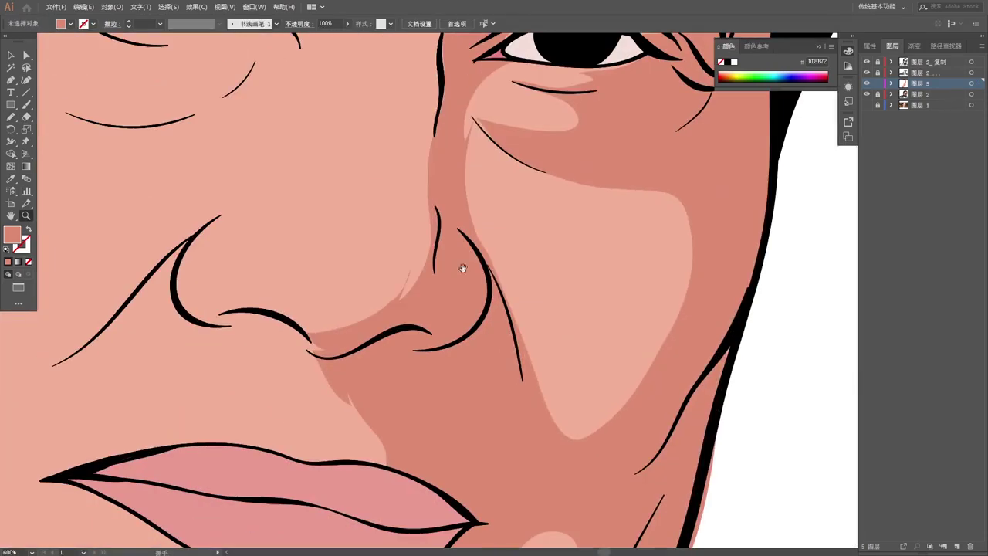
left_click_drag(182, 293, 408, 287)
Trim part of a shading shape with the Eraser (Shift+E).
key("ctrl+shift+a")
scroll(301, 171, "down", 3)
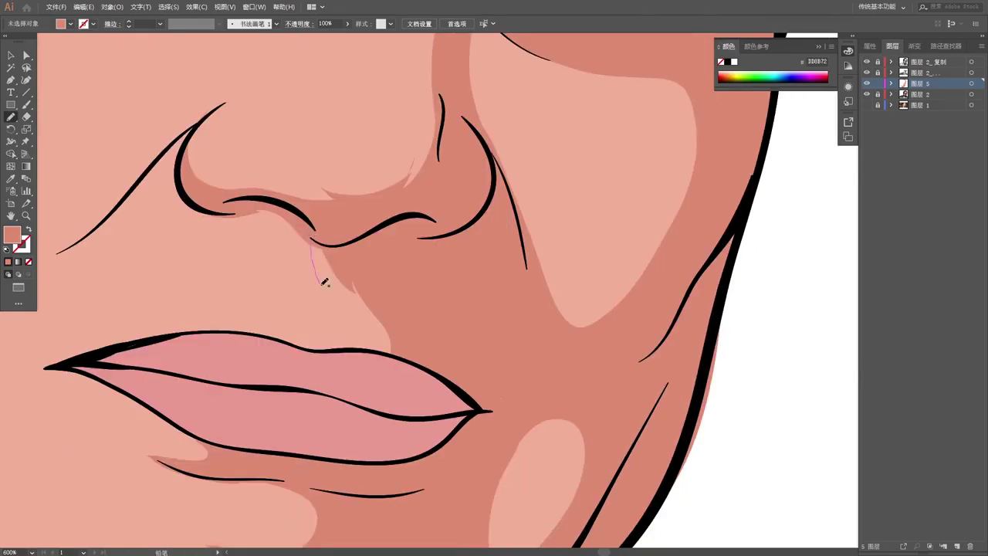
key("shift+e")
left_click_drag(301, 247, 321, 288)
key("ctrl+minus")
key("ctrl+minus")
key("ctrl+minus")
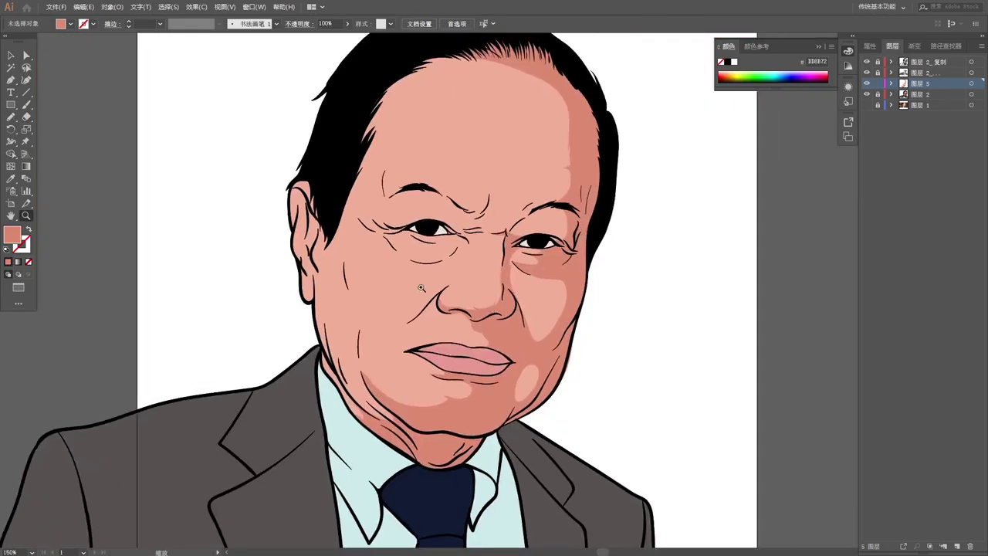
Draw shadows beside and under the left eye and at its inner corner.
left_click_drag(421, 287, 478, 287)
key("n")
left_click_drag(463, 255, 517, 266)
left_click_drag(239, 267, 331, 336)
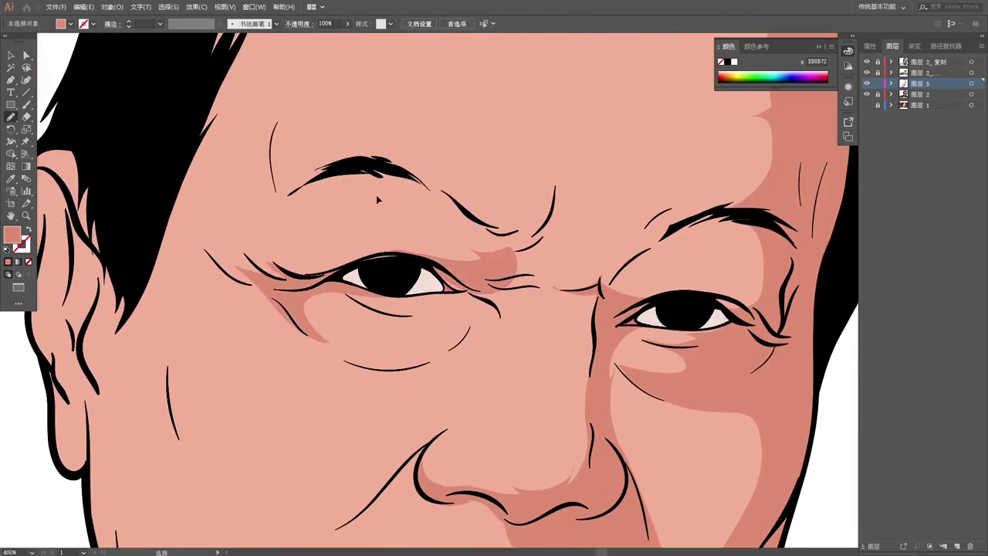
left_click_drag(466, 340, 466, 342)
key("ctrl+plus")
left_click_drag(360, 287, 463, 265)
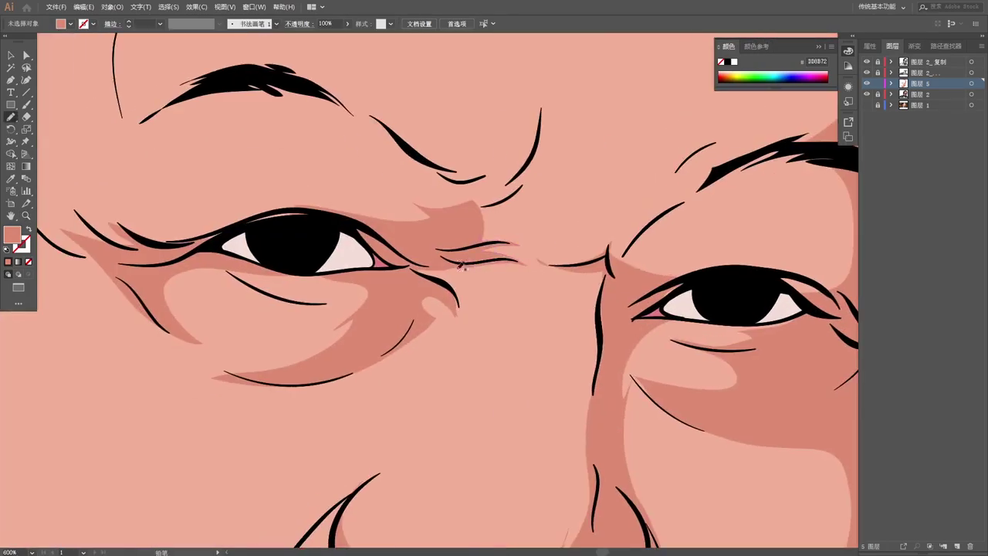
left_click(496, 306, "alt")
left_click(496, 306, "alt")
left_click(496, 306, "alt")
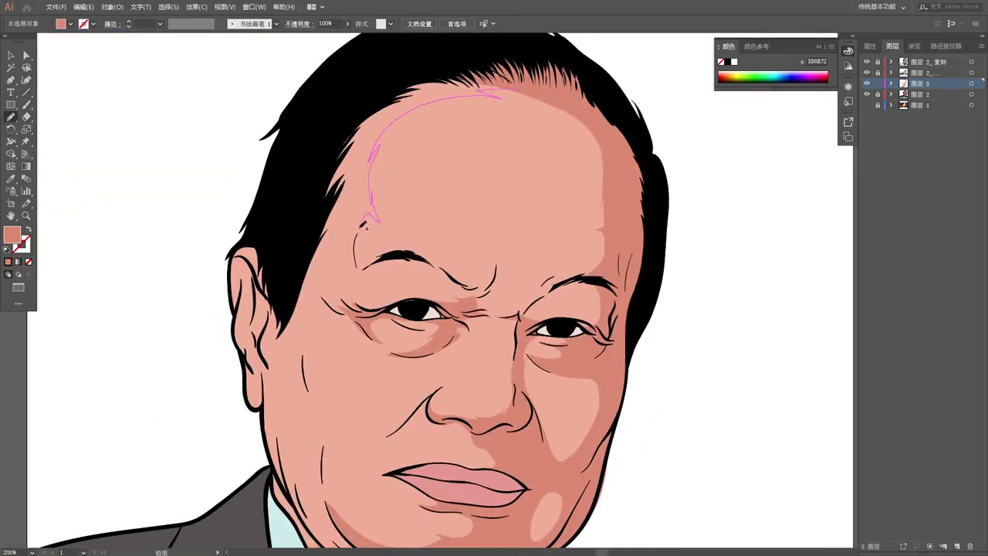
Add darker shading along the forehead, the face's left side and the left cheek.
left_click_drag(364, 223, 363, 225)
left_click_drag(363, 225, 378, 112)
left_click_drag(354, 158, 328, 214)
left_click_drag(357, 413, 352, 160)
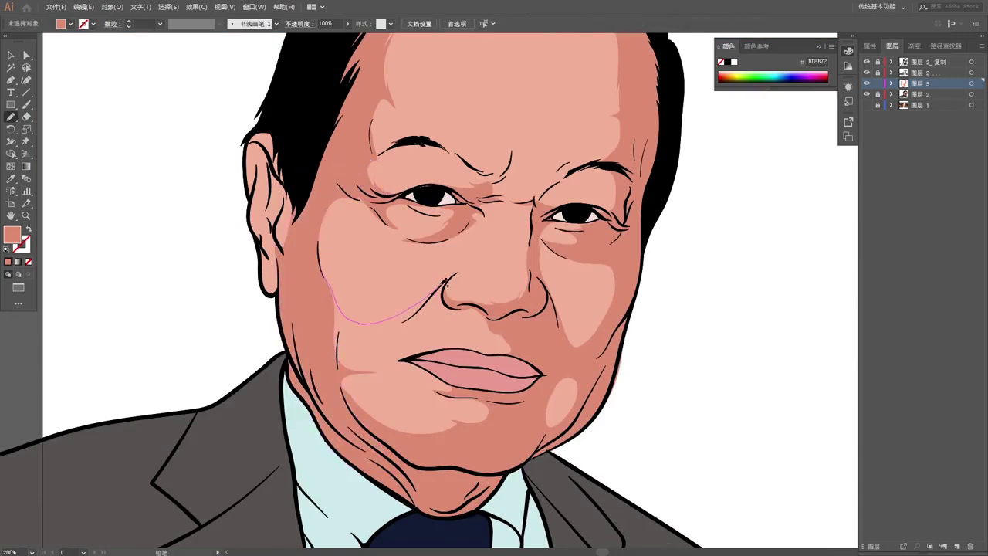
left_click_drag(403, 359, 333, 287)
left_click_drag(401, 239, 475, 217)
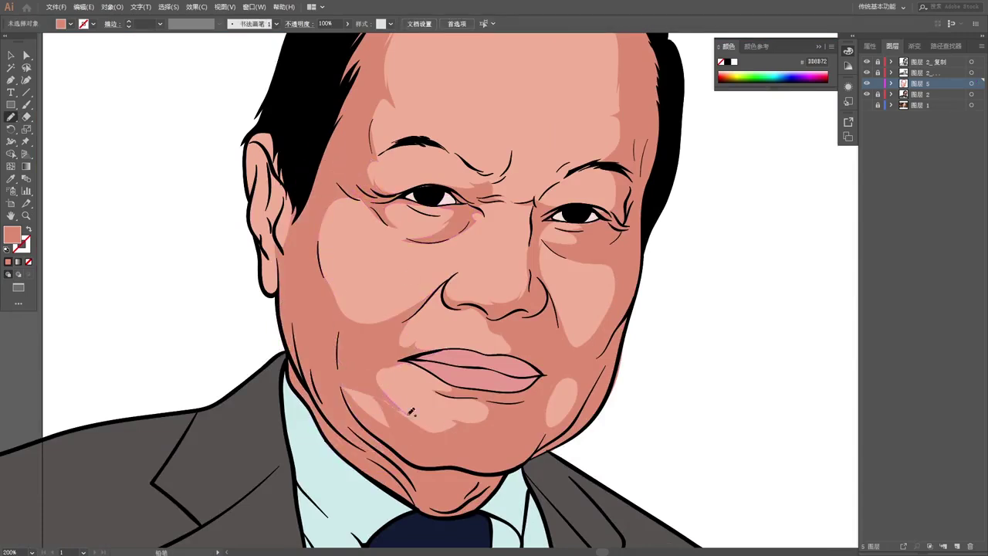
scroll(411, 411, "down", 5)
scroll(463, 270, "up", 3)
Zoom in on the mouth and erase part of the highlight left of the lips.
scroll(589, 280, "down", 3)
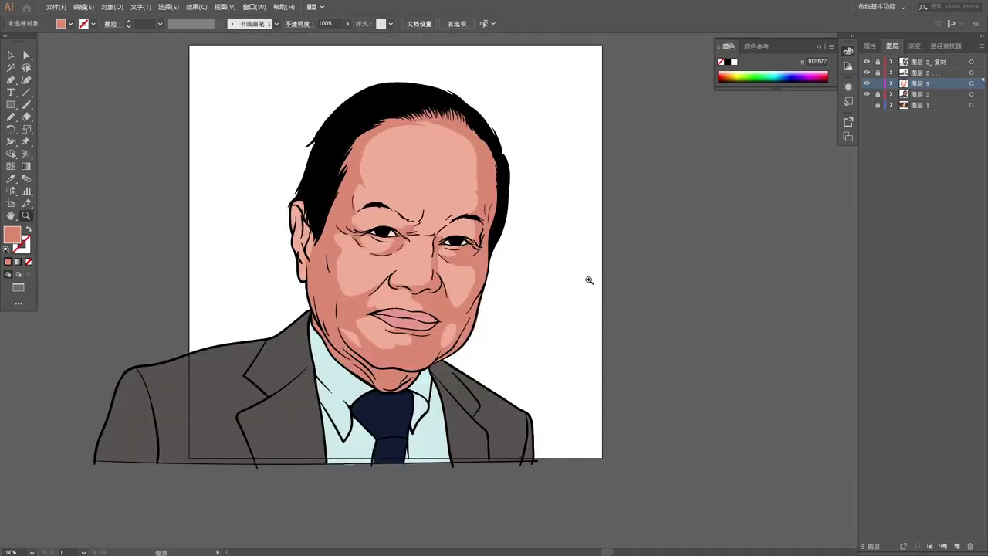
left_click_drag(350, 299, 557, 316)
scroll(547, 227, "down", 5)
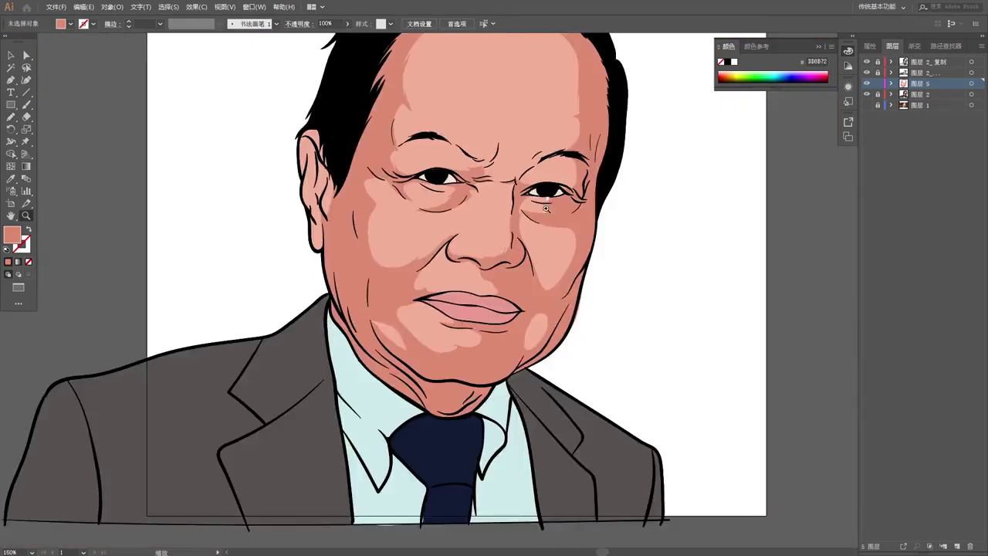
scroll(318, 435, "up", 4)
scroll(509, 260, "down", 5)
scroll(463, 308, "up", 4)
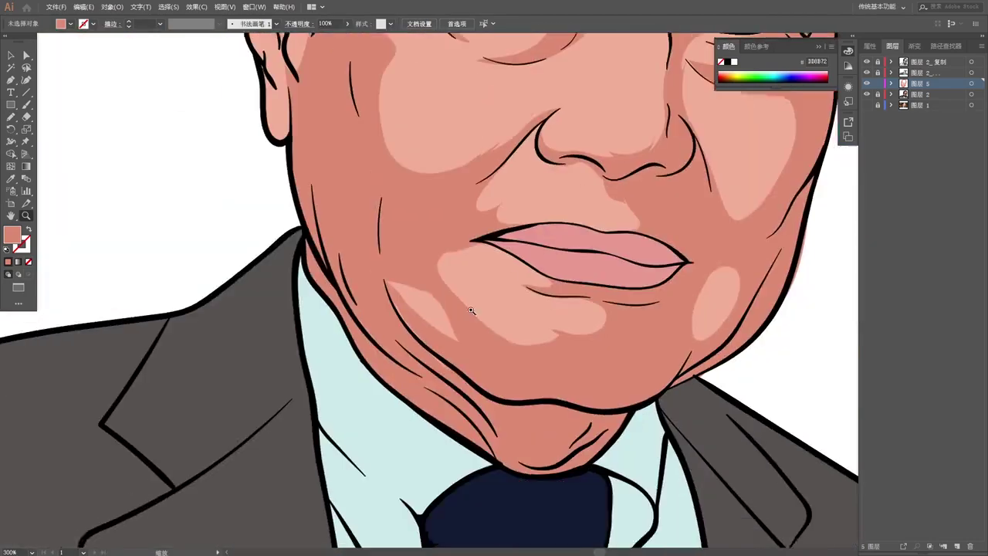
key("shift+e")
left_click_drag(445, 295, 469, 272)
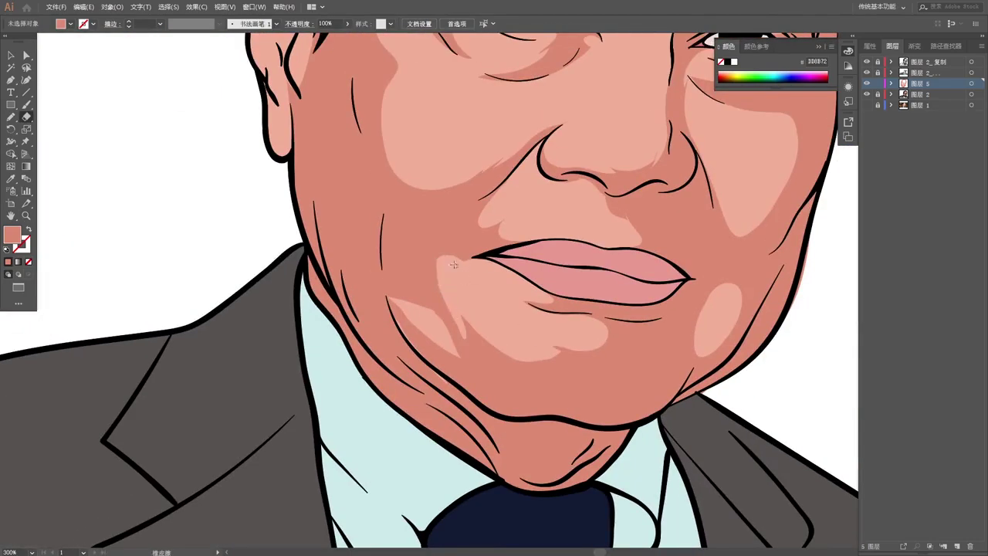
Zoom back out to view the whole portrait.
key("z")
left_click(479, 278, "alt")
left_click(501, 293, "alt")
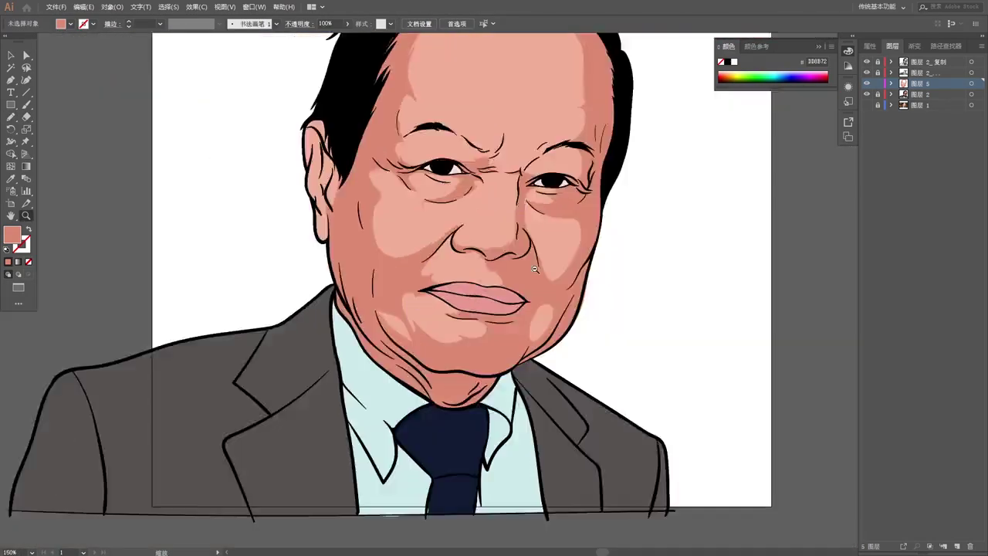
left_click(708, 331, "alt")
scroll(474, 380, "up", 3)
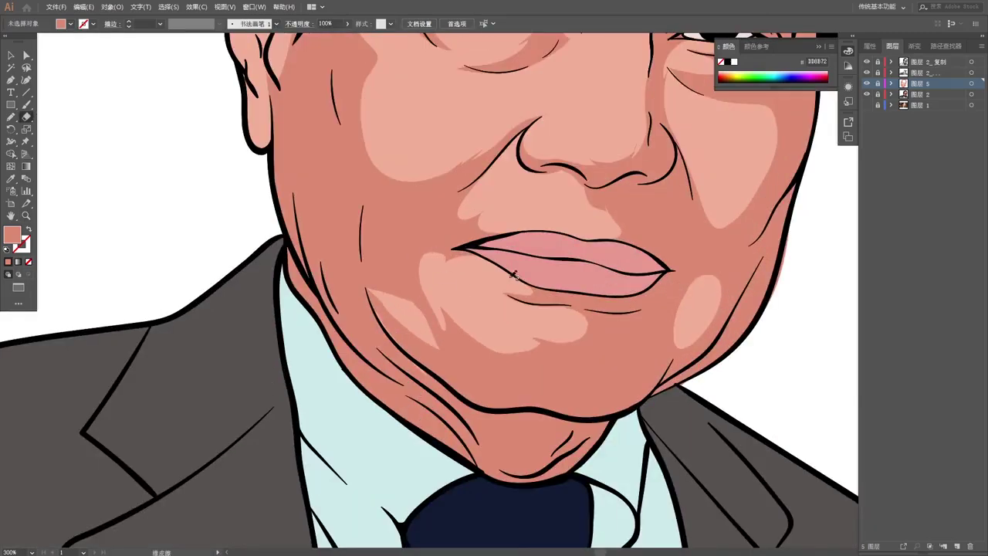
key("z")
scroll(308, 293, "down", 2)
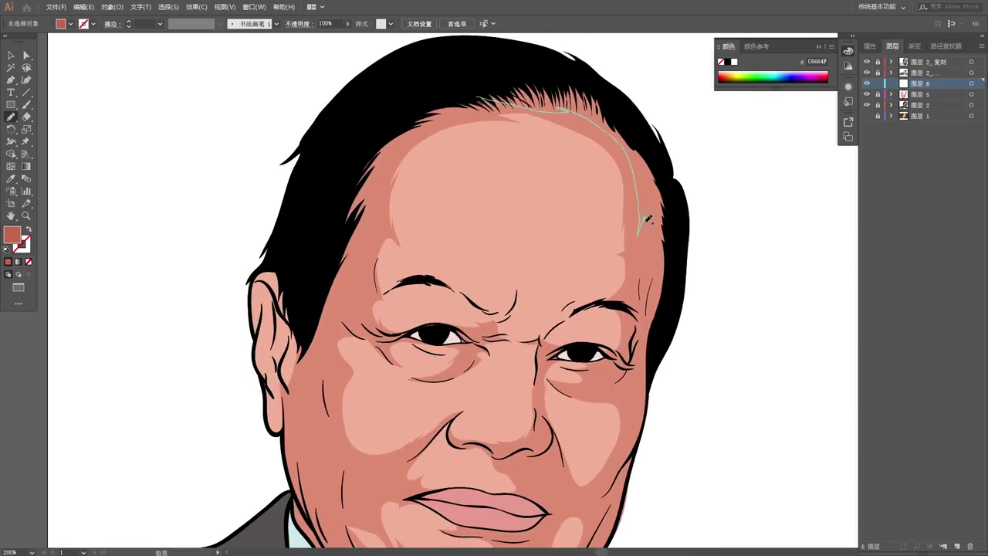
Add a darker red shade beside the right eye and a Pencil shadow down the left cheek.
scroll(671, 239, "down", 2)
scroll(702, 265, "up", 2)
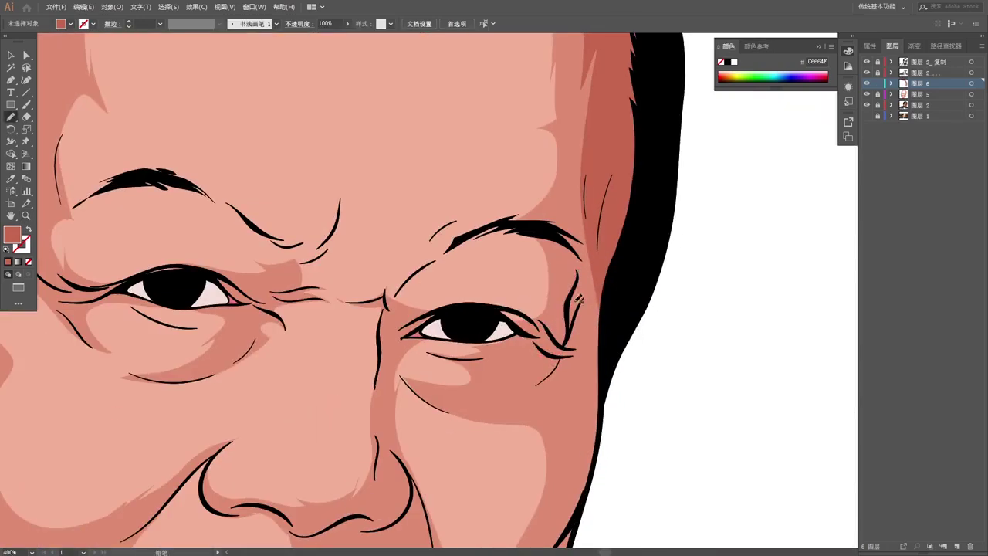
left_click_drag(579, 300, 585, 311)
mouse_move(480, 333)
left_mouse_down()
mouse_move(501, 179)
mouse_move(565, 233)
left_mouse_up()
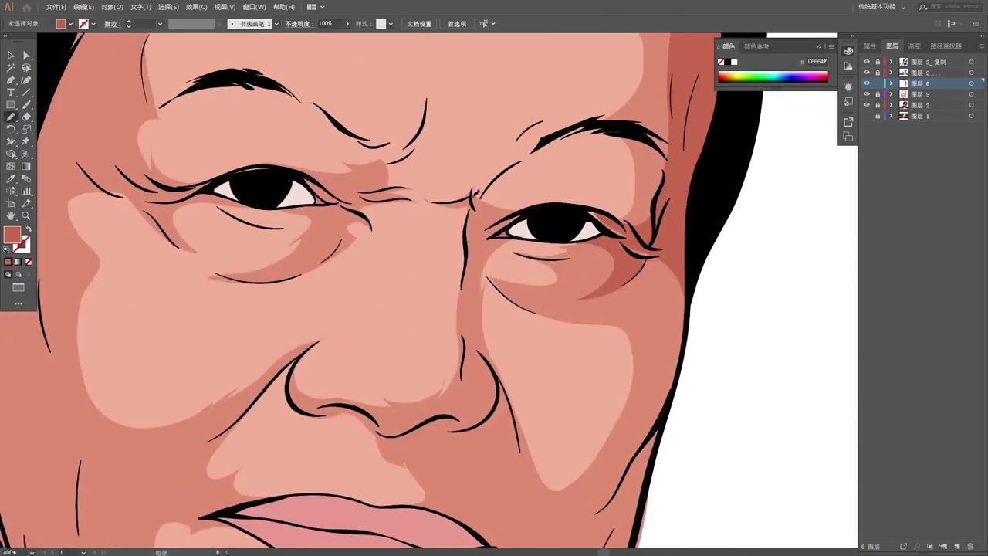
scroll(581, 199, "down", 3)
scroll(581, 200, "down", 3)
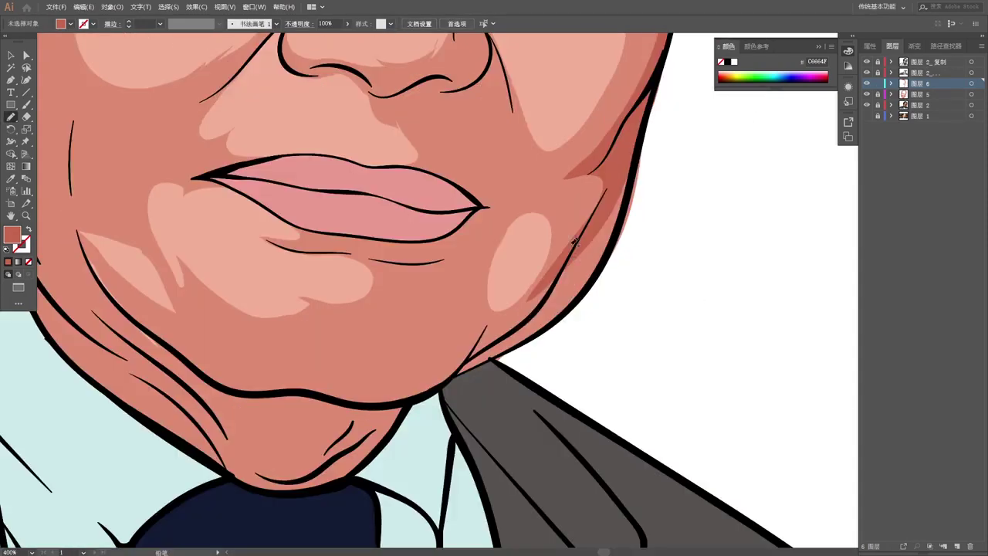
scroll(581, 200, "down", 3)
scroll(581, 200, "up", 2)
key("n")
left_click_drag(315, 142, 402, 414)
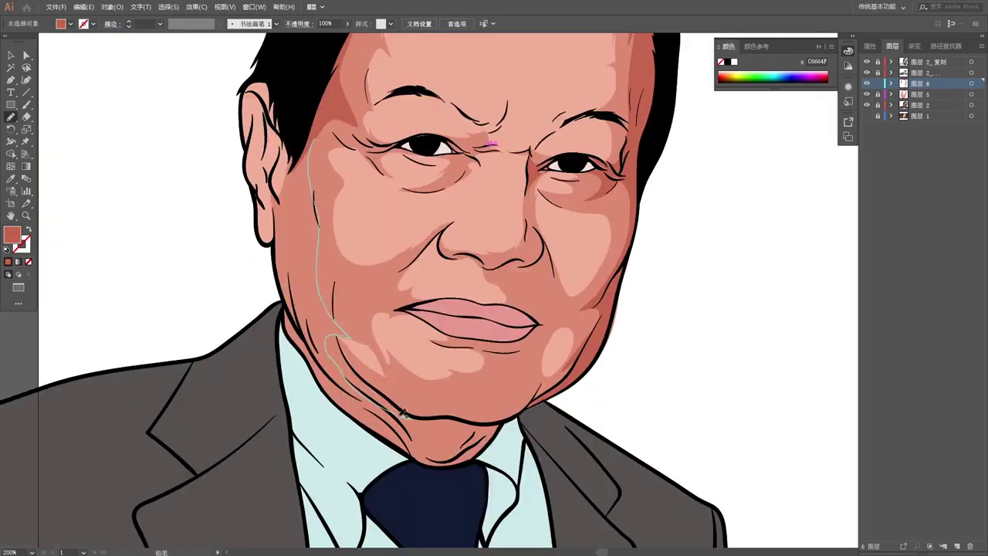
Draw a dark skin shadow stroke along the ear.
scroll(289, 189, "up", 2)
scroll(485, 335, "up", 1)
left_click_drag(253, 352, 258, 404)
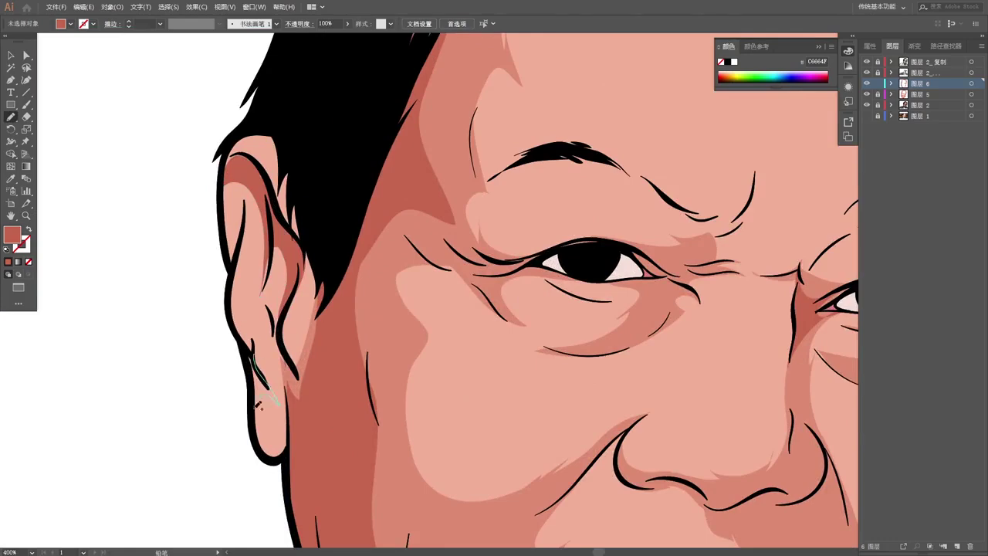
scroll(270, 230, "down", 5)
scroll(523, 232, "up", 2)
Draw a shadow shape following the jawline.
left_click_drag(517, 224, 533, 254)
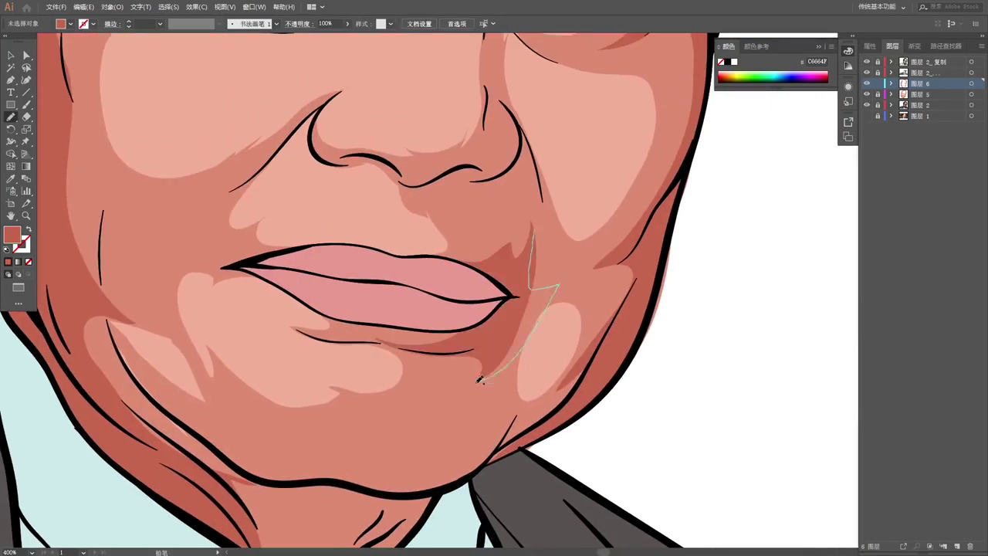
scroll(524, 288, "down", 2)
scroll(524, 287, "up", 2)
key("n")
left_click_drag(197, 216, 341, 305)
left_click_drag(431, 350, 347, 343)
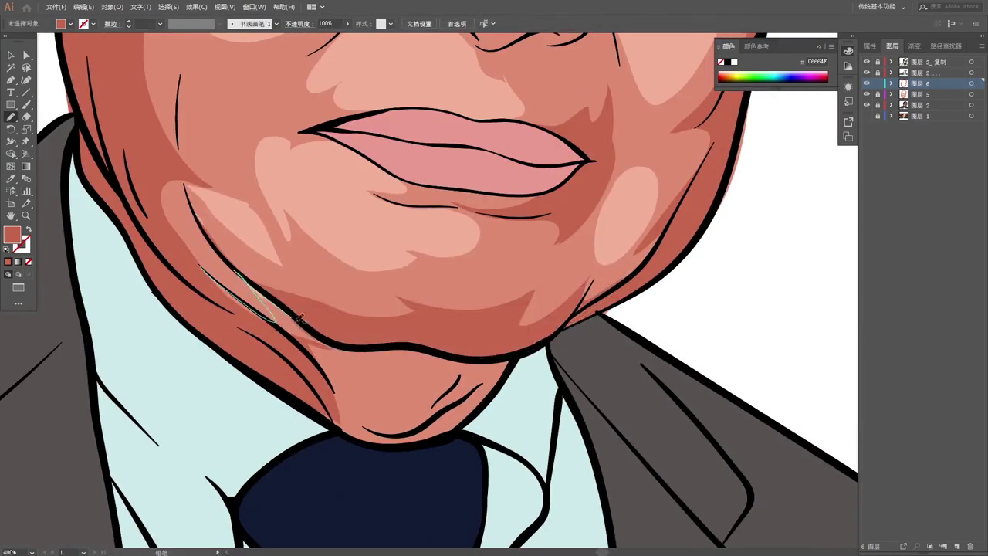
Add shadow creases above and below the left eye.
left_click_drag(186, 175, 185, 179)
scroll(385, 309, "down", 3)
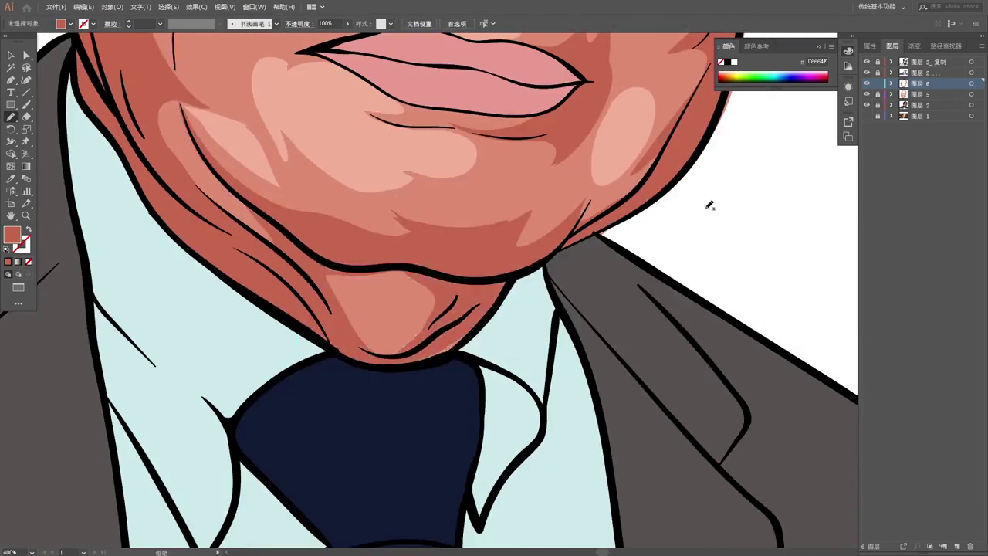
key("ctrl+0")
left_click_drag(409, 232, 433, 304)
scroll(166, 124, "up", 1)
key("n")
mouse_move(159, 264)
left_mouse_down()
mouse_move(214, 288)
mouse_move(309, 272)
left_mouse_up()
left_click_drag(293, 203, 258, 157)
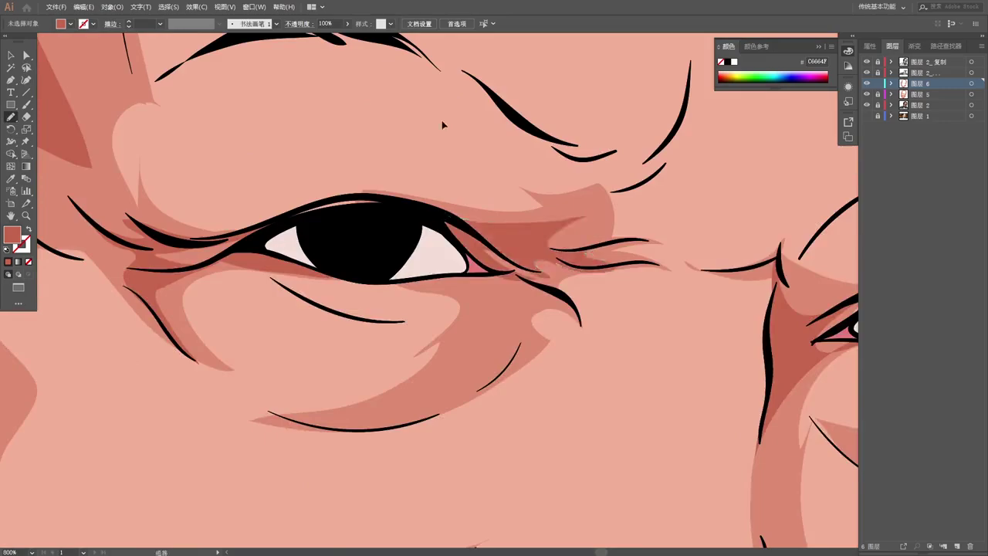
left_click_drag(443, 125, 510, 16)
Draw a shadow stroke along the nostril.
left_click_drag(363, 309, 587, 220)
scroll(433, 231, "down", 3)
scroll(332, 294, "up", 3)
left_click_drag(186, 278, 388, 321)
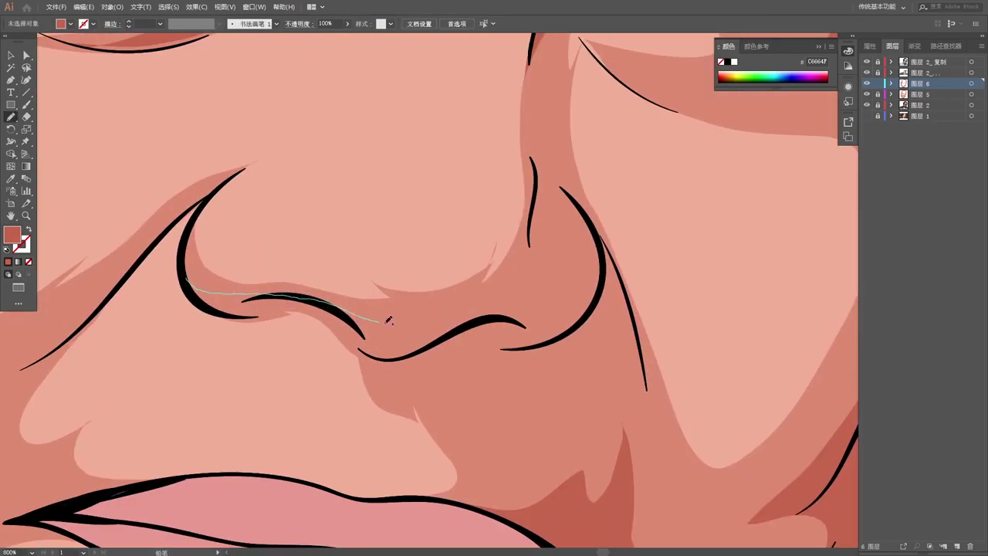
scroll(340, 330, "down", 3)
scroll(340, 330, "down", 2)
scroll(690, 238, "up", 3)
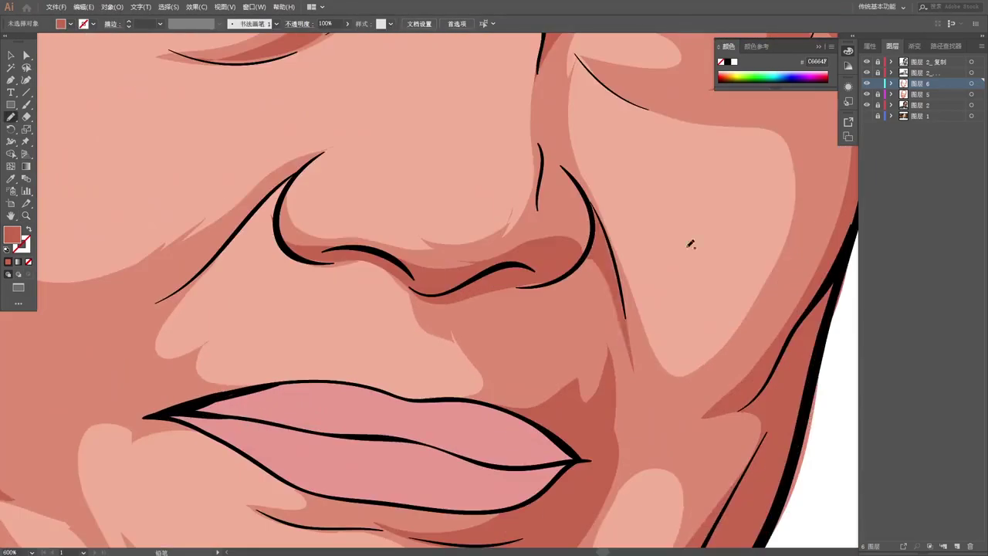
scroll(502, 340, "down", 2)
scroll(545, 309, "up", 3)
scroll(507, 297, "down", 2)
scroll(512, 280, "down", 1)
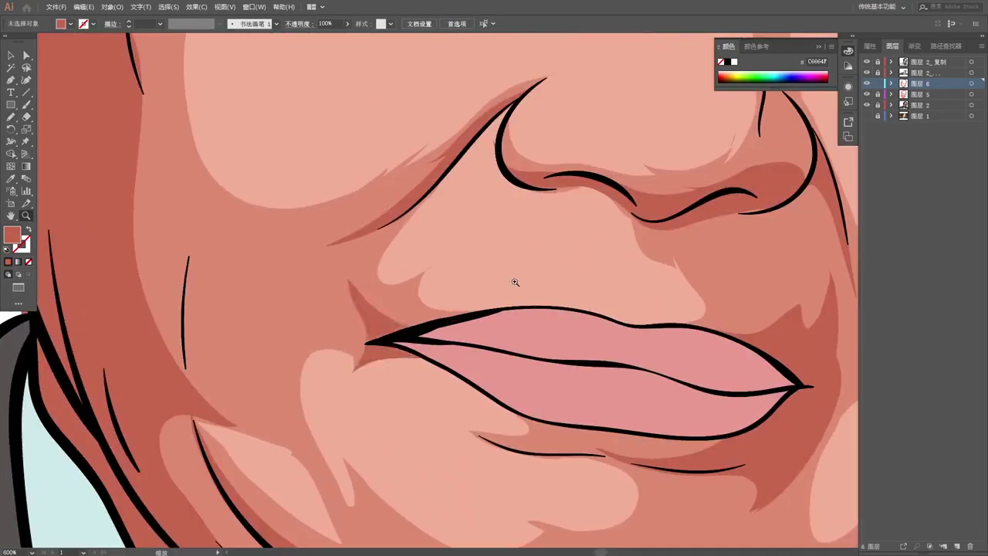
scroll(514, 239, "down", 3)
scroll(513, 239, "up", 1)
scroll(324, 159, "up", 2)
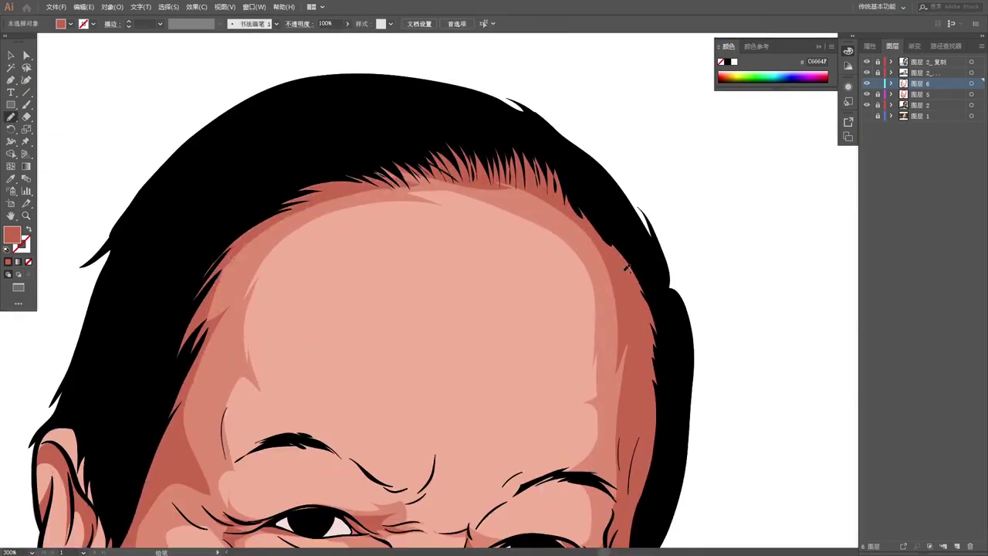
scroll(470, 288, "down", 2)
scroll(448, 308, "up", 3)
key("n")
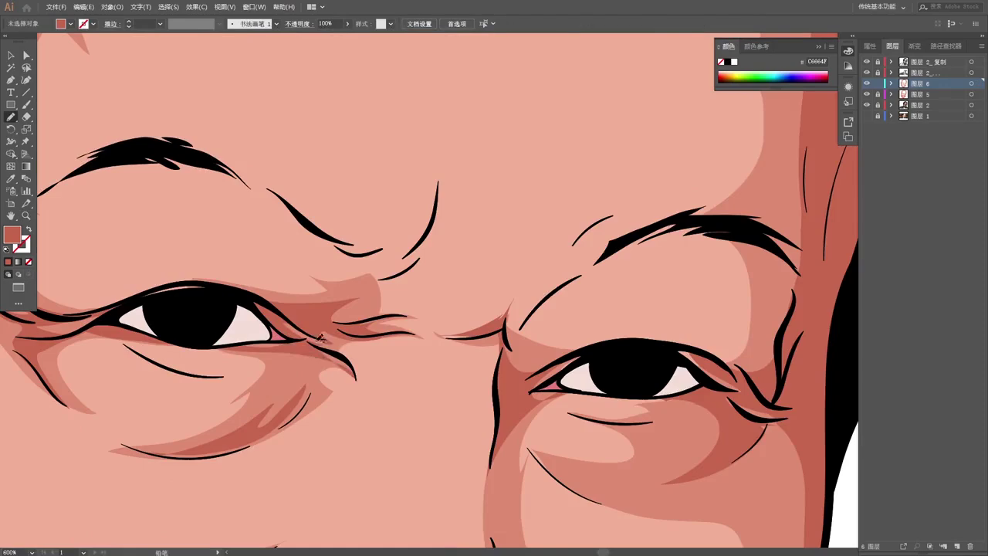
scroll(572, 393, "down", 2)
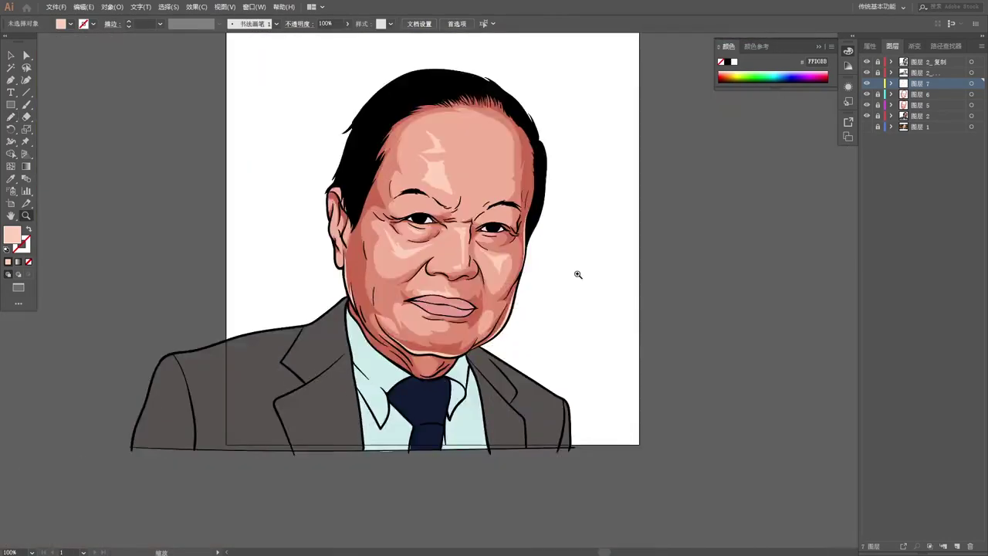
Zoom in and pan the view onto the left ear.
left_click_drag(578, 274, 633, 278)
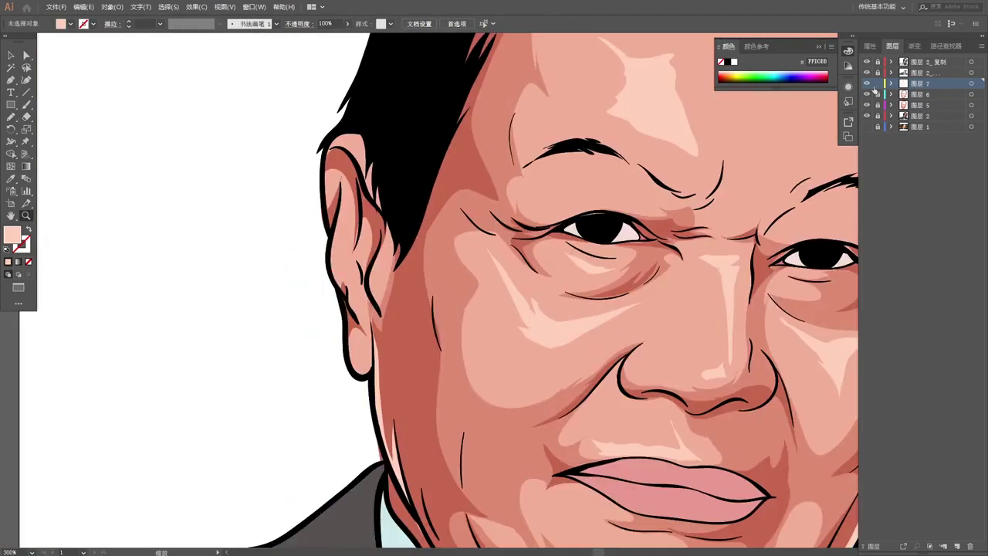
left_click_drag(324, 309, 414, 314)
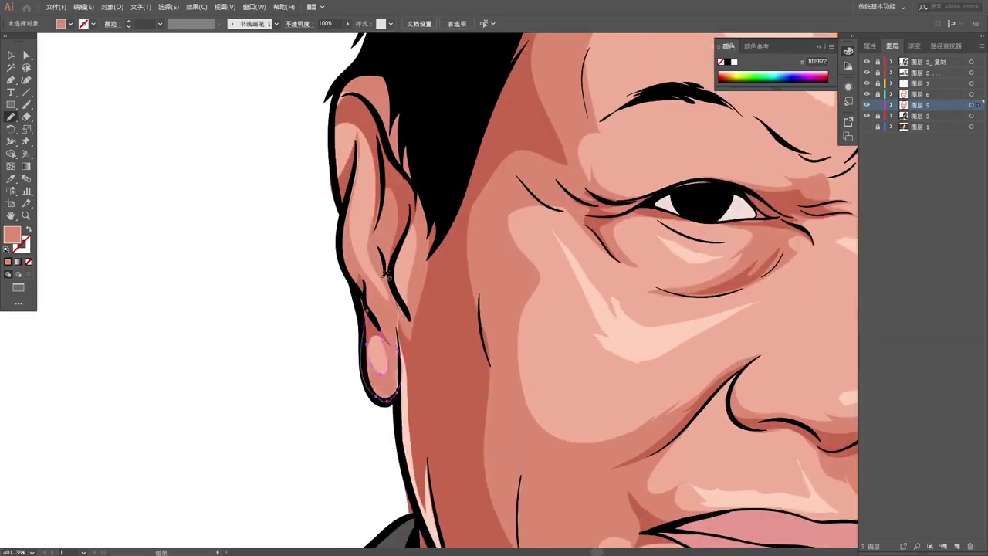
Add more Pencil shadow strokes down the left cheek and along the jaw.
mouse_move(545, 205)
left_mouse_down()
mouse_move(618, 239)
mouse_move(493, 216)
left_mouse_up()
key("ctrl+minus")
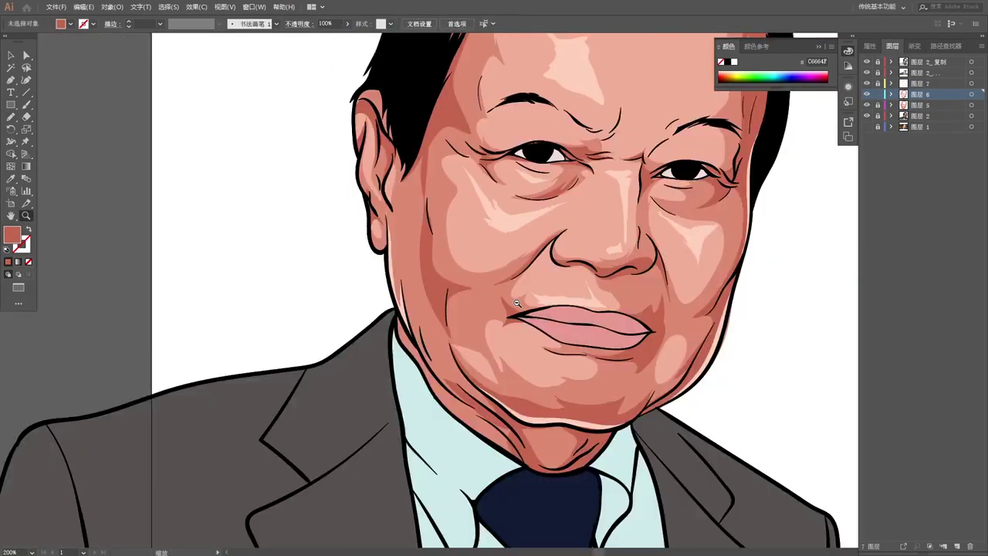
key("n")
key("ctrl+0")
left_click_drag(382, 112, 422, 220)
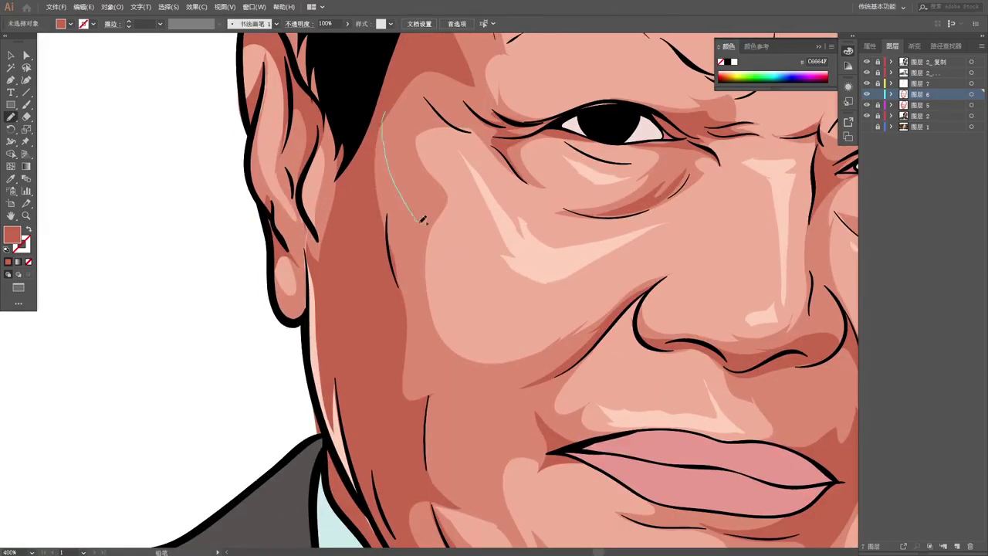
key("ctrl+1")
left_click(518, 274)
left_click_drag(340, 272, 392, 331)
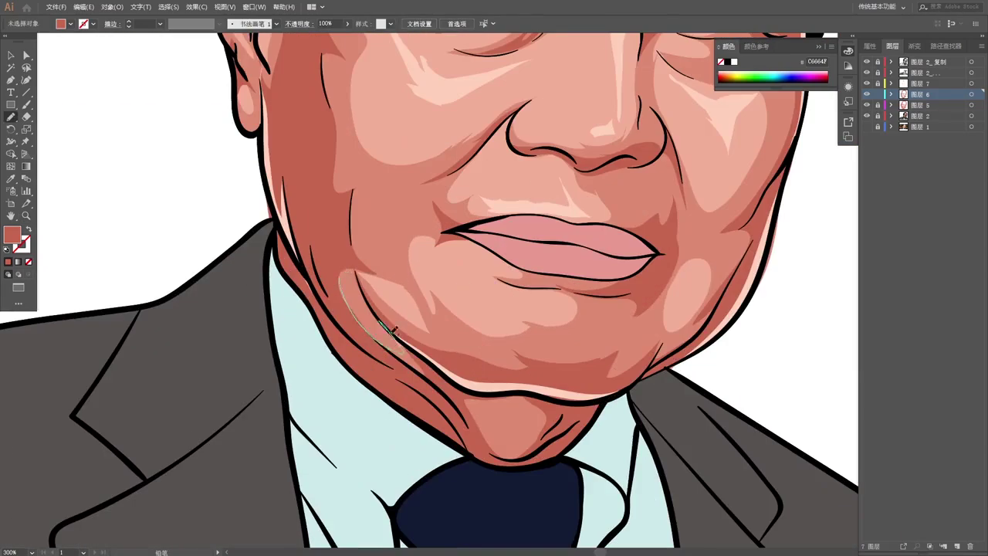
Zoom around the eyes, mouth and lower face to check the shadow shading.
key("ctrl+1")
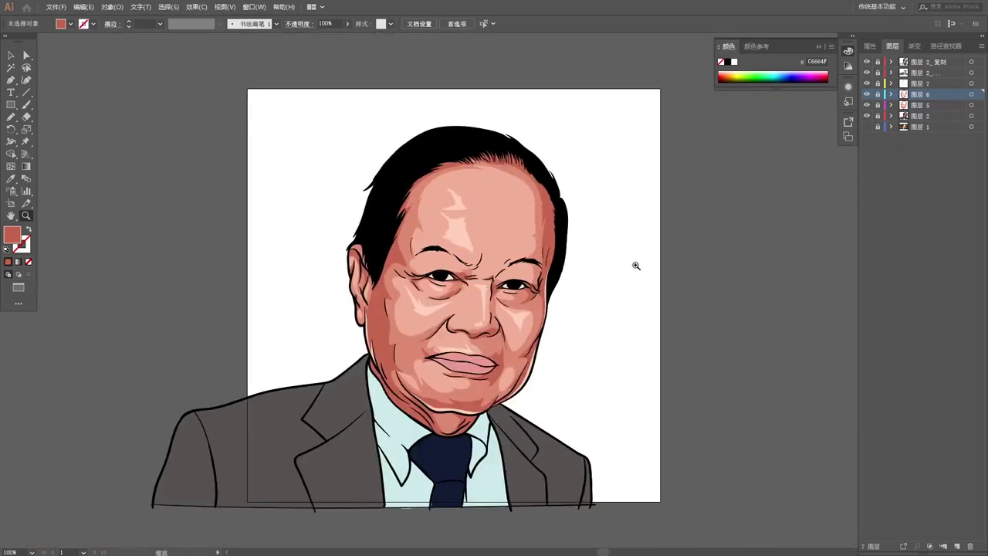
left_click(636, 266)
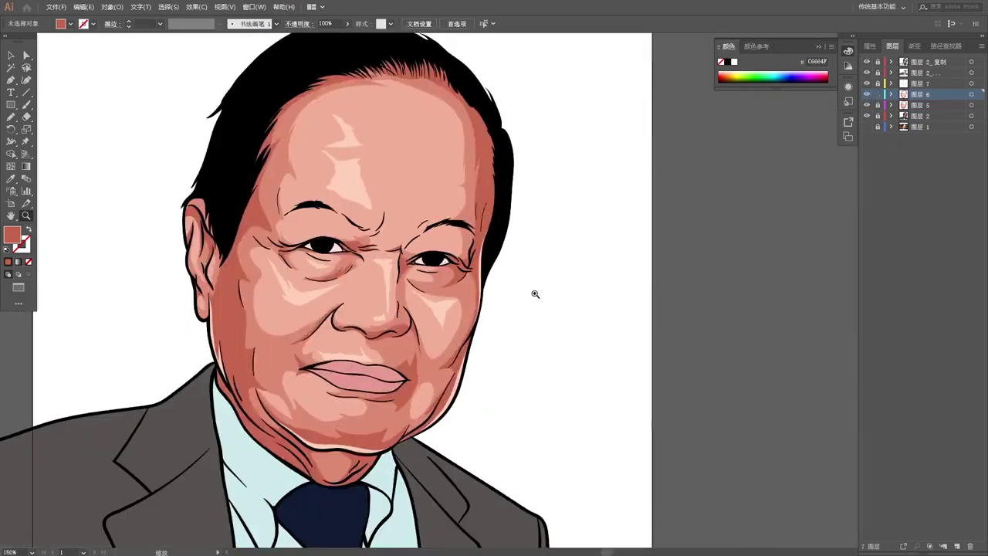
left_click(533, 293)
left_click(586, 278)
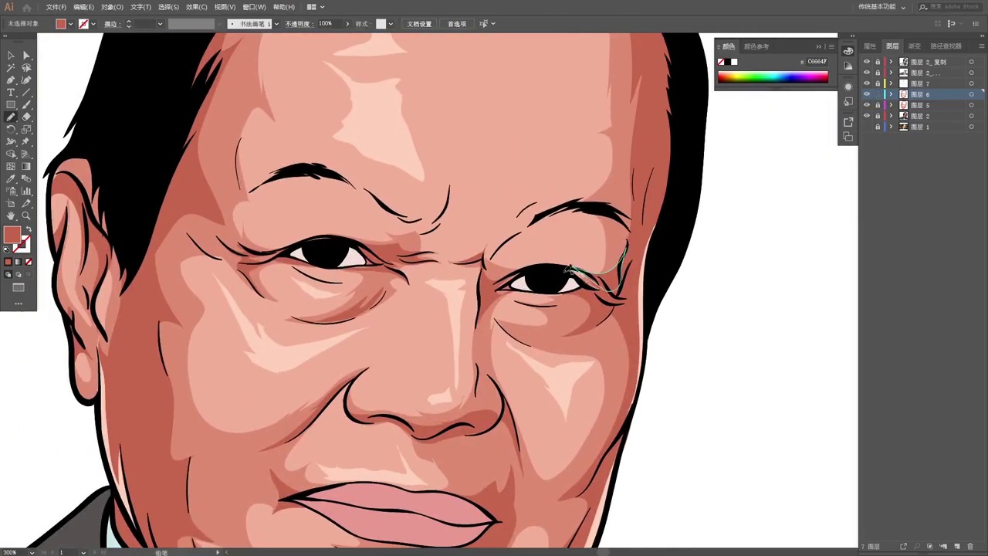
left_click(626, 225, "alt")
left_click(647, 194)
left_click(602, 298, "alt")
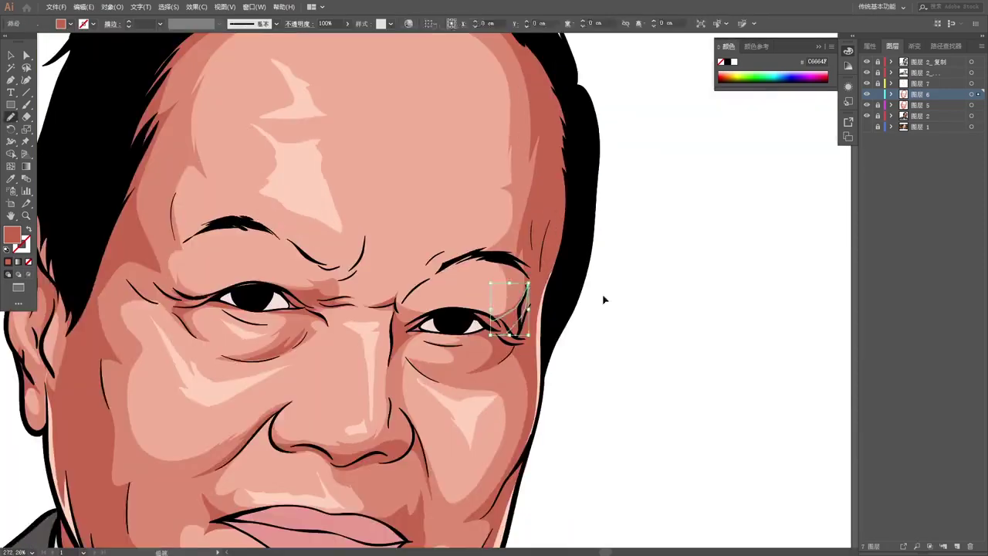
left_click(500, 324)
left_click(432, 325)
left_click(471, 351, "alt")
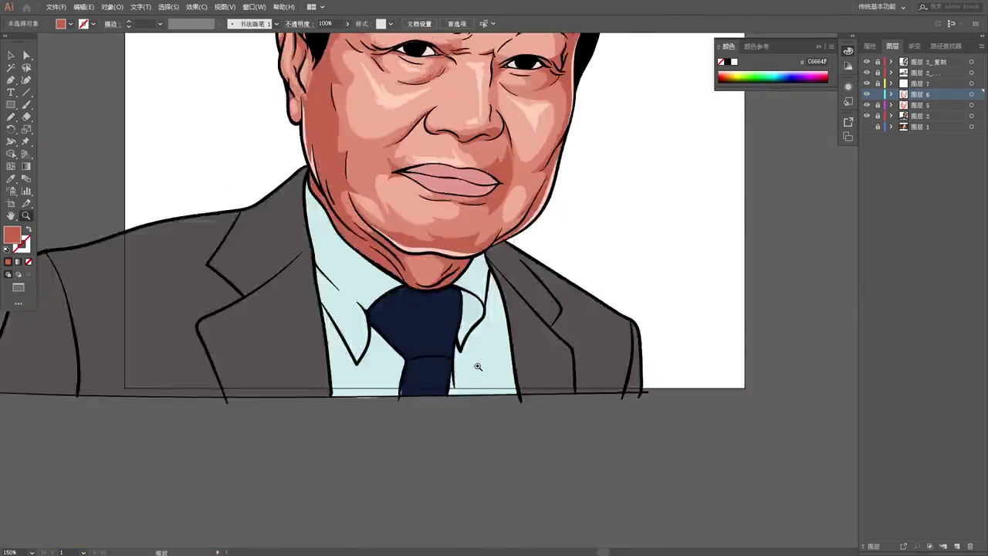
left_click(516, 374)
left_click(425, 304)
left_click(437, 417, "alt")
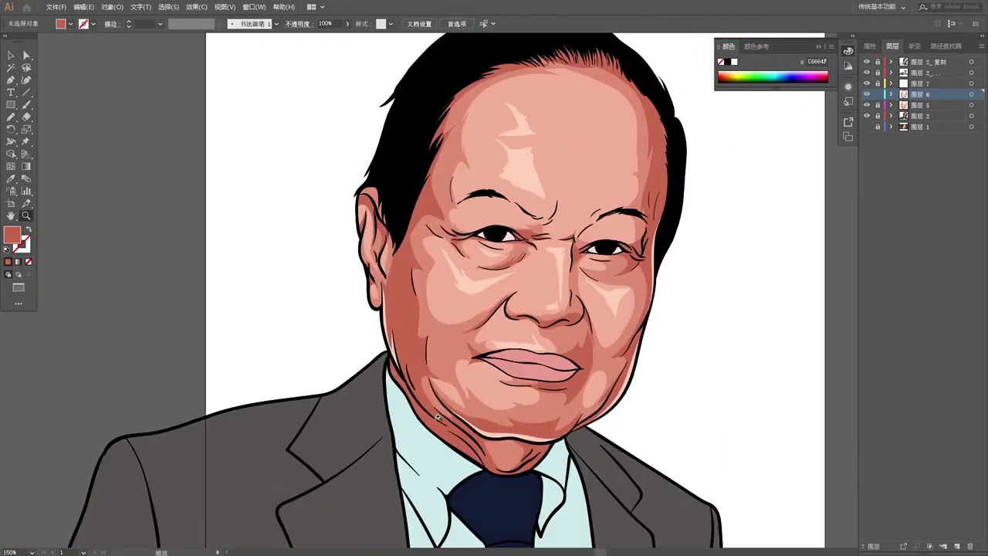
left_click(503, 345, "alt")
left_click(587, 320)
left_click(586, 320)
left_click(586, 321)
key("n")
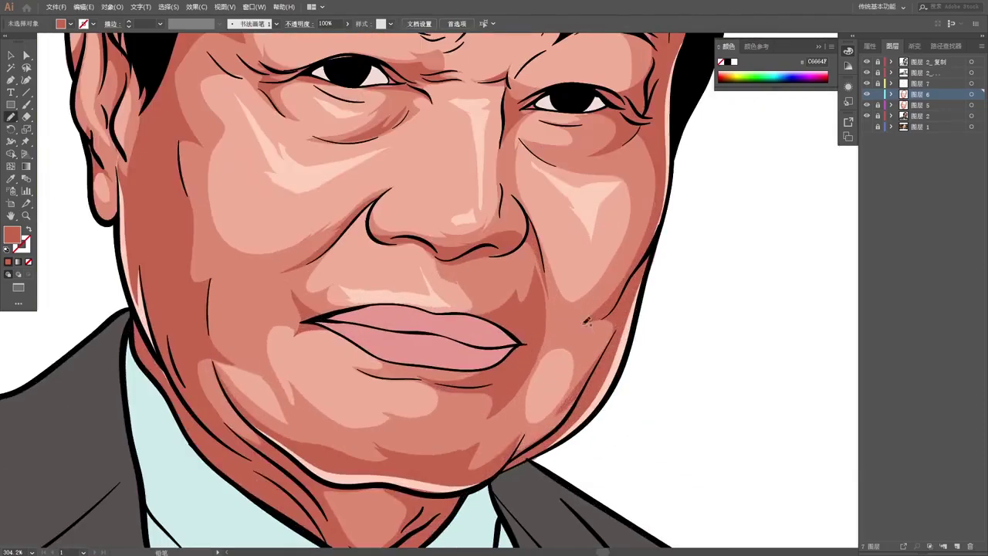
left_click(605, 344)
scroll(605, 344, "down", 3)
left_click(605, 344, "alt")
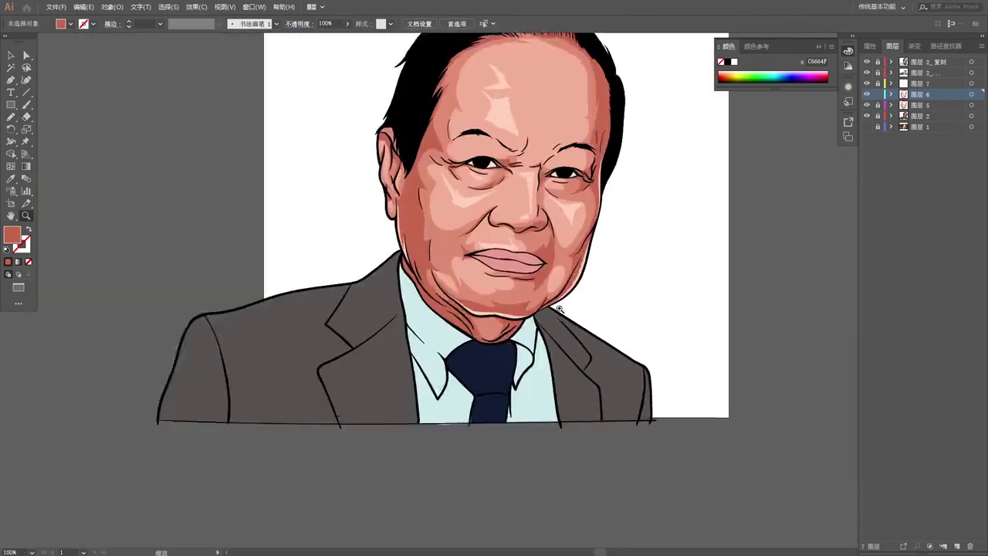
left_click(494, 309)
Make layer 5 the active layer and review the cheek.
left_click(866, 104)
left_click(525, 282, "alt")
left_click(652, 227, "alt")
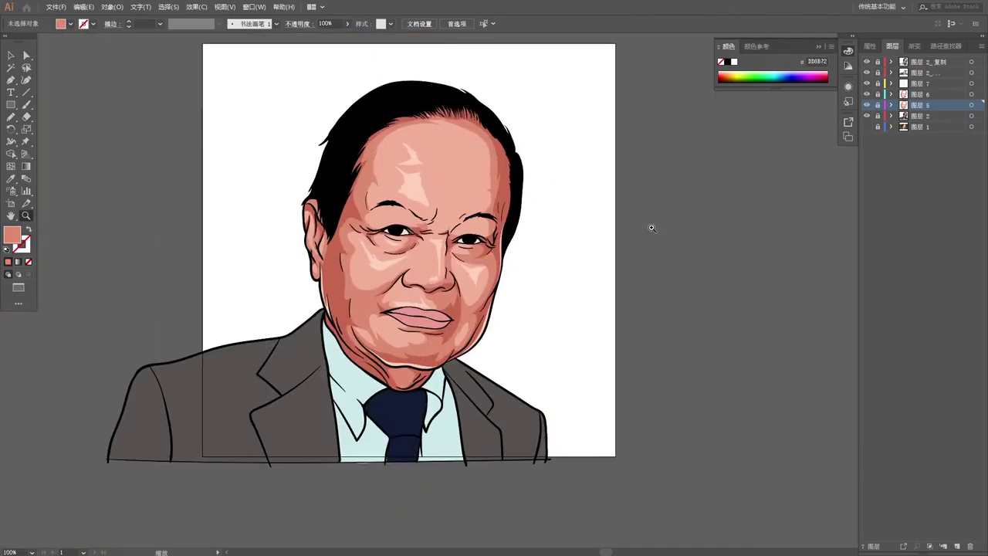
Add new layers for the eye details and iris colouring, then deselect everything.
key("ctrl+l")
scroll(432, 231, "up", 4)
scroll(463, 239, "down", 1)
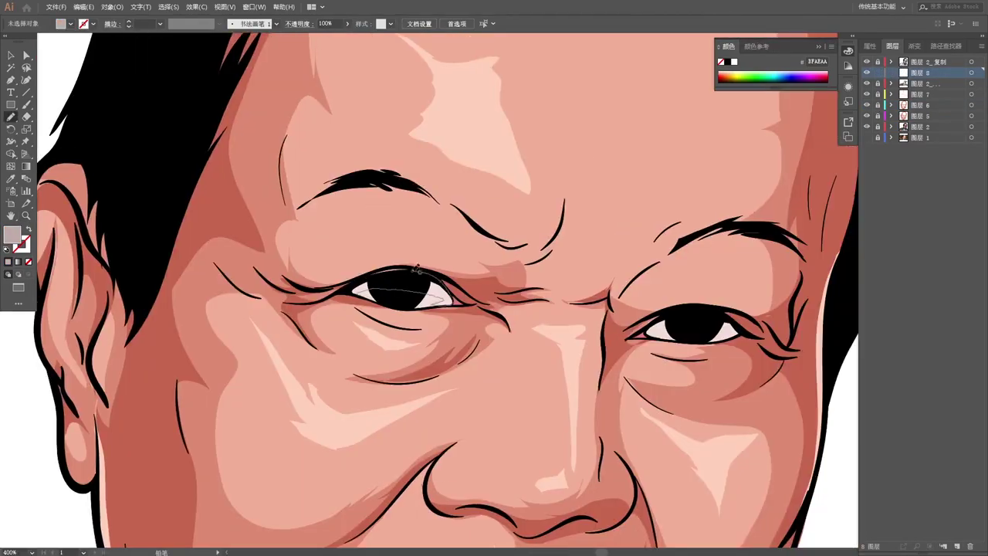
scroll(540, 272, "down", 3)
scroll(494, 278, "up", 3)
scroll(494, 278, "down", 3)
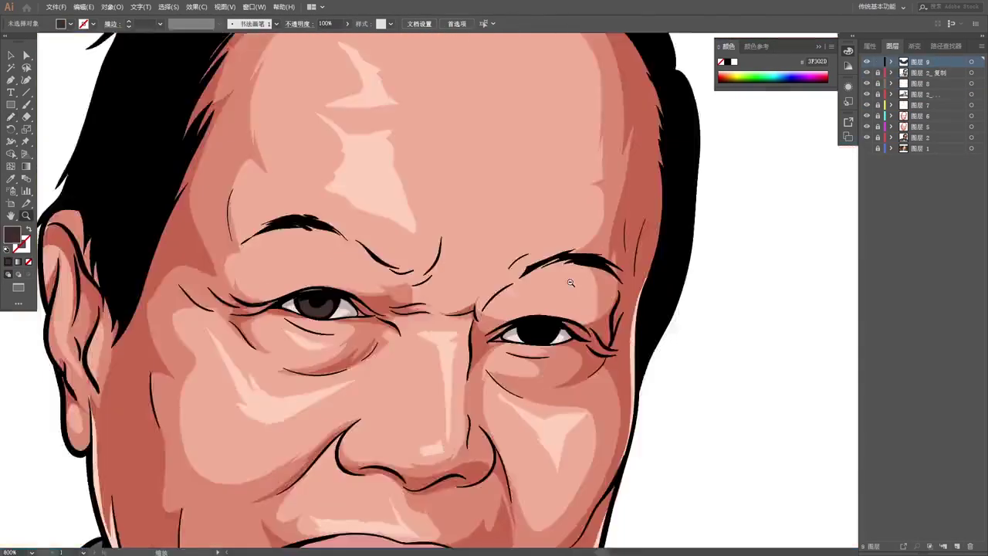
key("ctrl+l")
scroll(469, 260, "up", 3)
scroll(469, 260, "down", 3)
key("ctrl+shift+a")
scroll(501, 309, "up", 2)
scroll(502, 324, "up", 2)
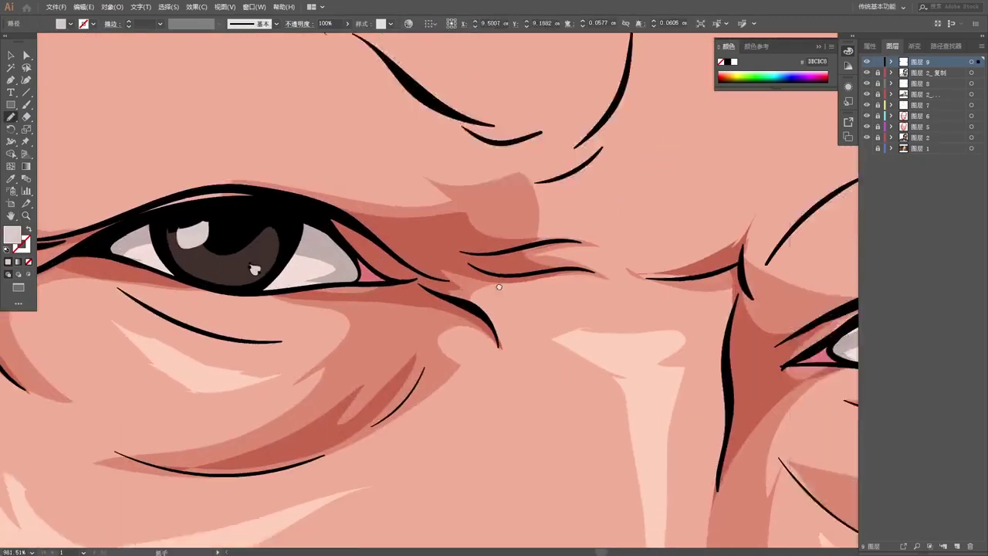
scroll(536, 351, "down", 3)
scroll(536, 350, "down", 2)
Add lip layers and brush darker red shading onto the upper lip.
key("ctrl+l")
scroll(494, 308, "up", 3)
scroll(557, 291, "up", 1)
key("b")
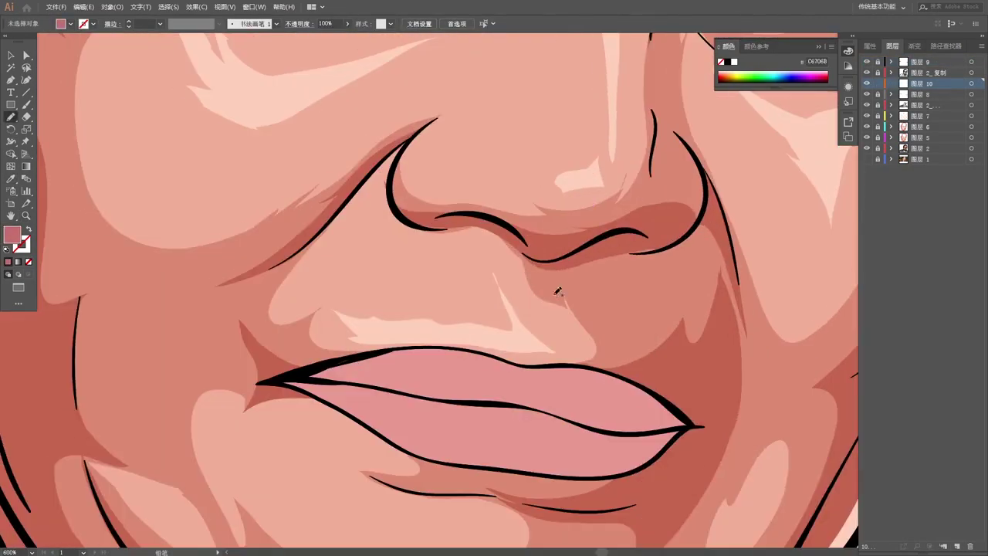
scroll(637, 390, "down", 3)
scroll(547, 304, "up", 2)
scroll(401, 270, "up", 1)
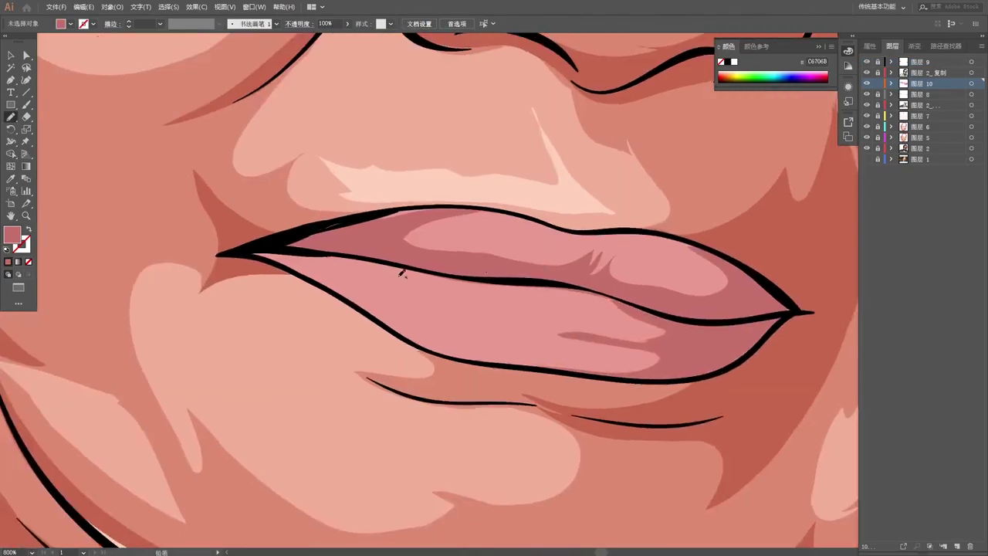
scroll(510, 249, "down", 3)
scroll(455, 378, "up", 3)
key("ctrl+l")
scroll(308, 247, "up", 2)
left_click_drag(390, 205, 295, 245)
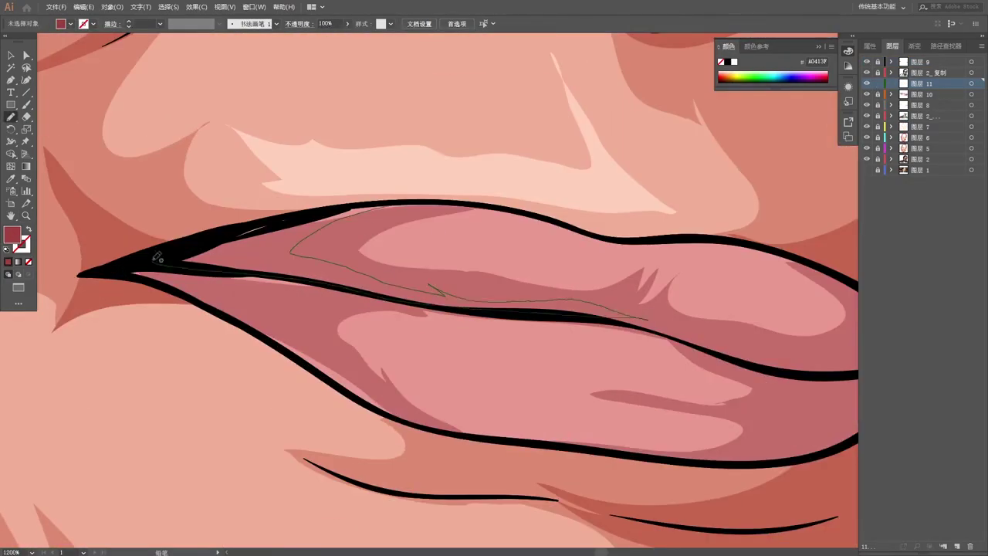
scroll(640, 278, "down", 1)
scroll(494, 285, "down", 3)
scroll(298, 175, "up", 2)
scroll(488, 224, "up", 1)
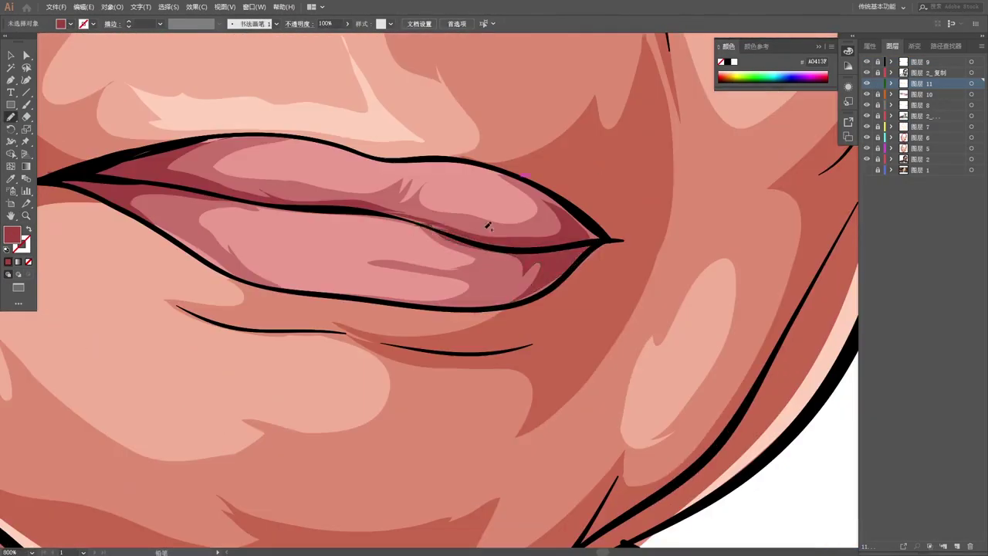
Pick a light pink fill and paint highlights on the upper and lower lips.
scroll(222, 196, "down", 3)
double_click(11, 235)
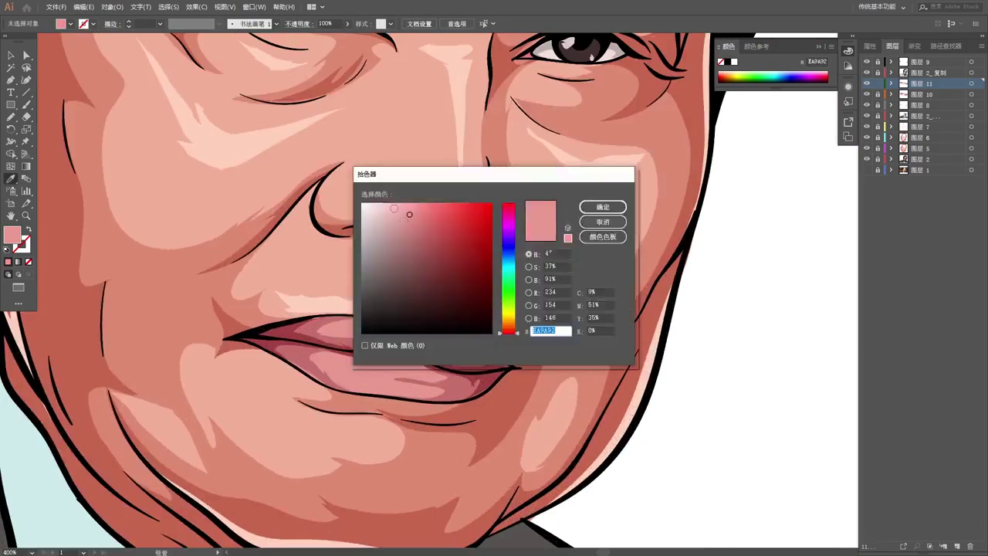
left_click(595, 198)
scroll(386, 270, "up", 3)
left_click_drag(308, 287, 437, 308)
left_click_drag(297, 436, 456, 474)
scroll(409, 152, "down", 3)
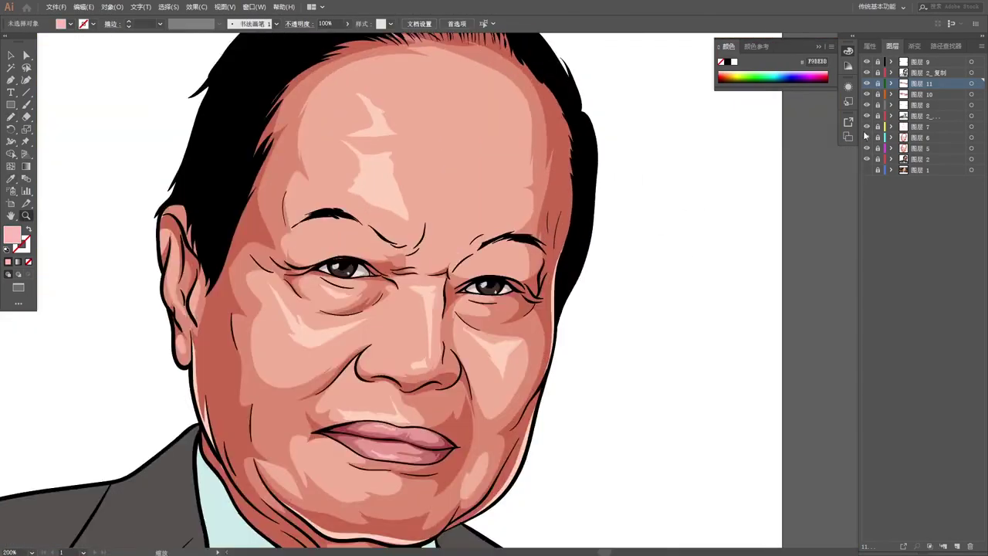
Make layer 图层 7 active and add a touch-up stroke near the eyes.
left_click(918, 126)
scroll(463, 347, "up", 3)
scroll(540, 340, "up", 1)
left_click_drag(606, 332, 654, 343)
scroll(655, 343, "down", 2)
scroll(622, 282, "down", 1)
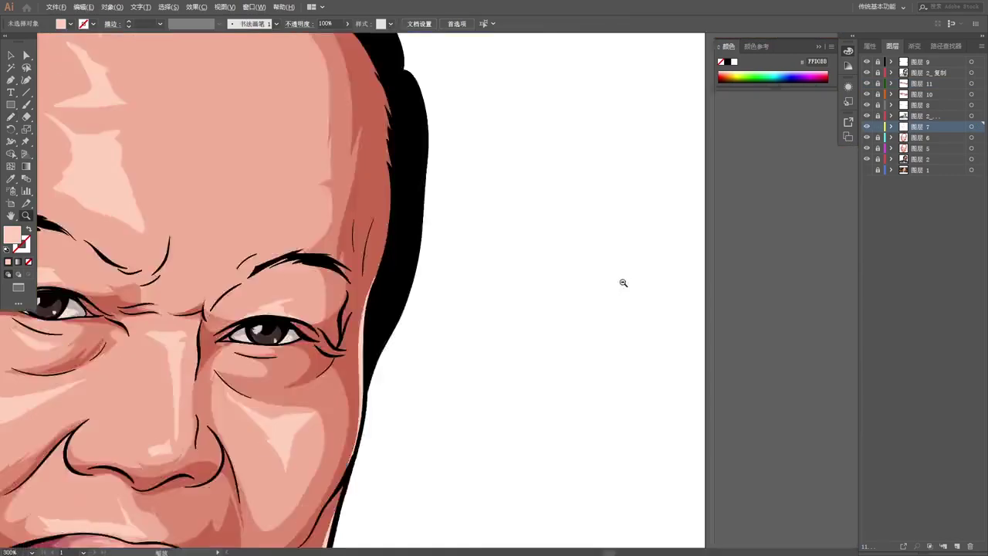
scroll(622, 282, "down", 2)
On a new layer, set the stroke to a black-white-black gradient.
key("ctrl+l")
scroll(462, 78, "up", 3)
left_click(19, 261)
left_click(915, 241)
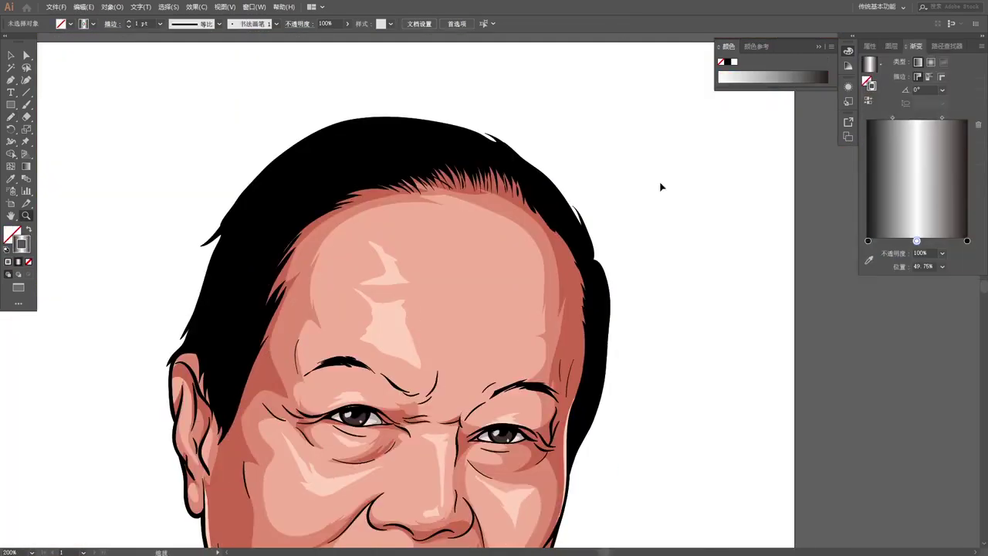
scroll(659, 185, "up", 1)
Sweep glossy gradient highlight strokes across the top, right and left sides of the hair.
left_click_drag(244, 238, 463, 184)
left_click_drag(255, 234, 532, 164)
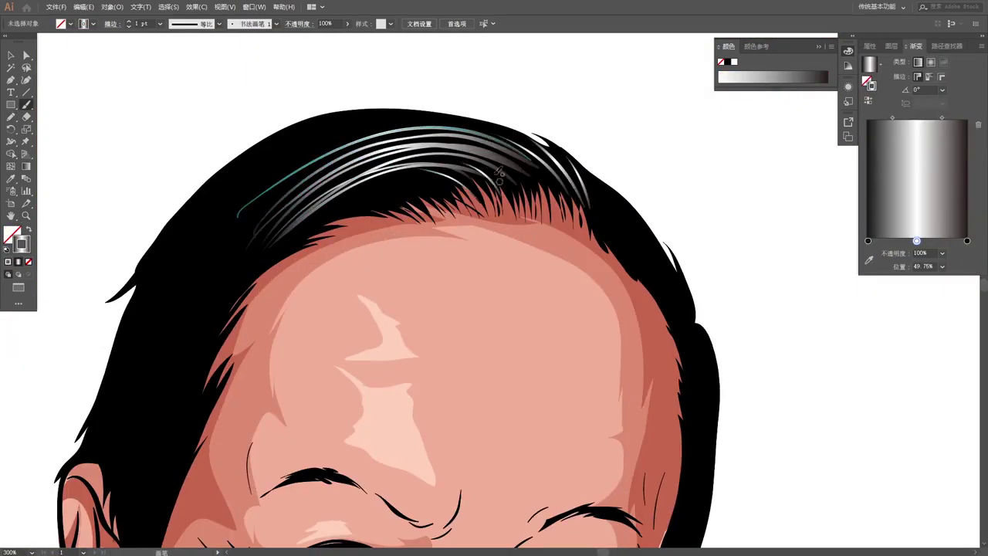
scroll(682, 284, "down", 3)
left_click_drag(641, 358, 661, 221)
scroll(533, 324, "up", 3)
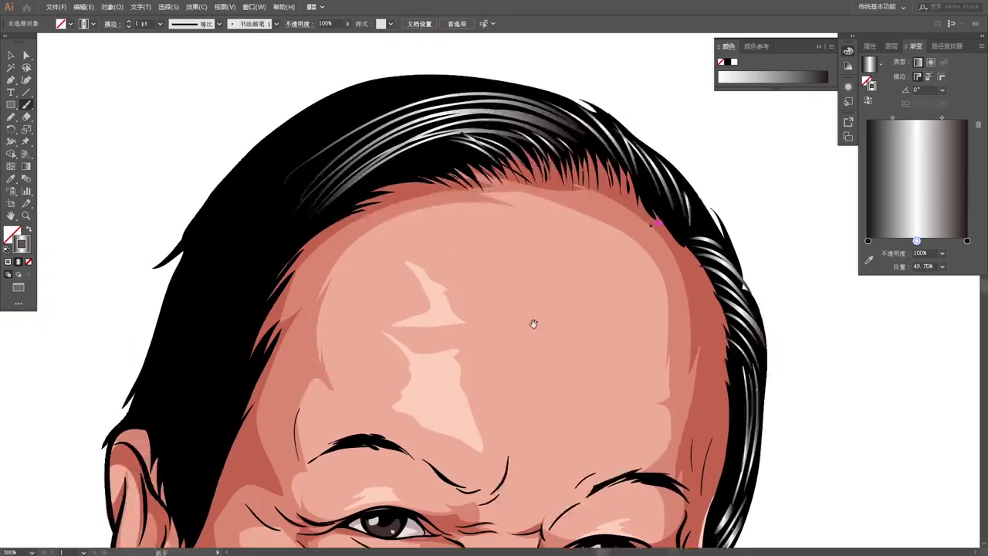
left_click_drag(317, 232, 235, 412)
key("ctrl+minus")
key("ctrl+minus")
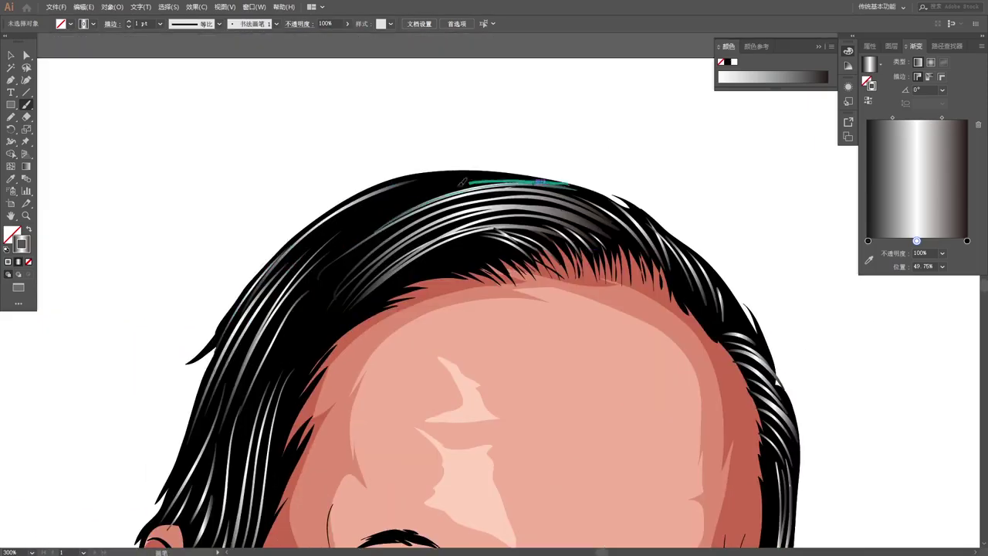
key("ctrl+0")
left_click(891, 45)
scroll(372, 205, "up", 3)
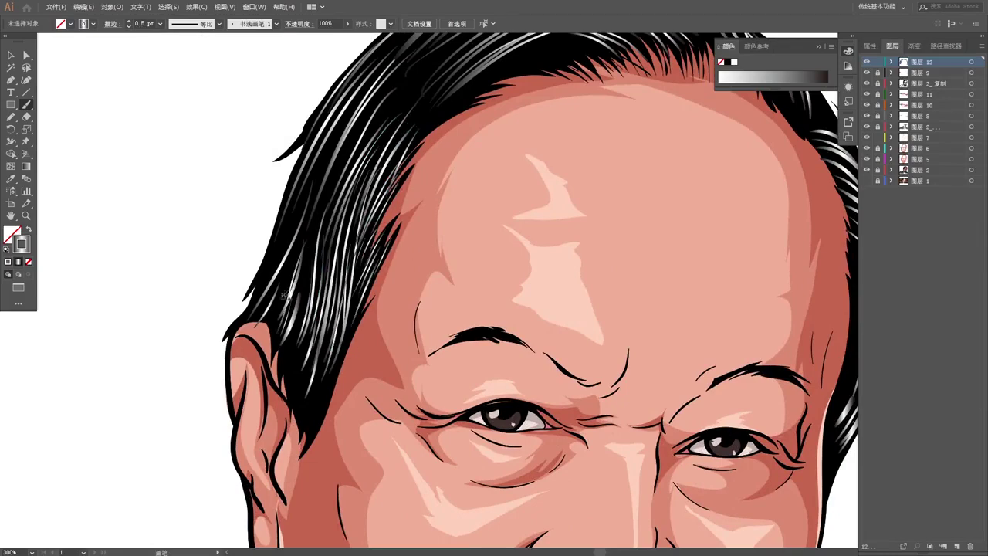
key("ctrl+0")
left_click_drag(530, 251, 576, 210)
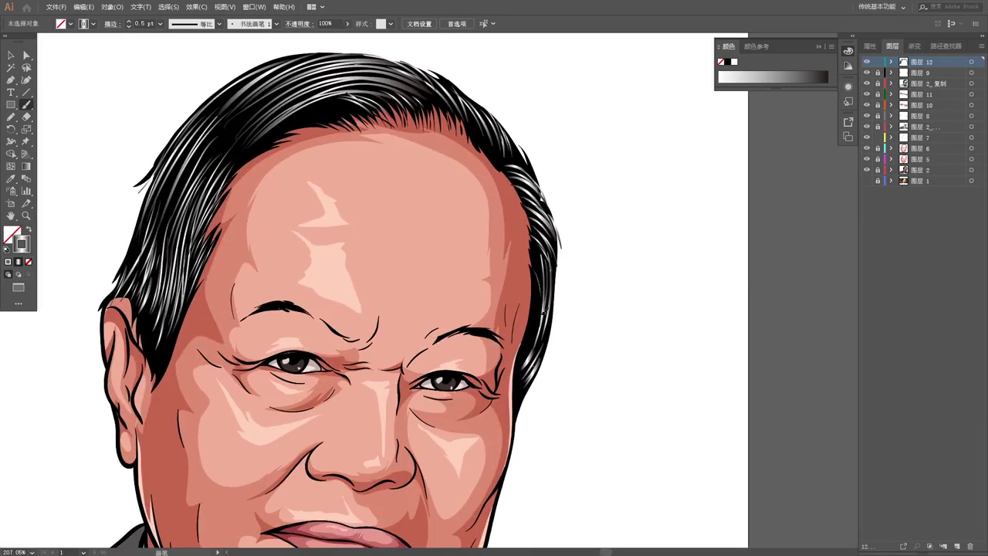
On a new layer, draw three pale shadow shapes on the shirt collar.
key("ctrl+0")
scroll(542, 296, "up", 3)
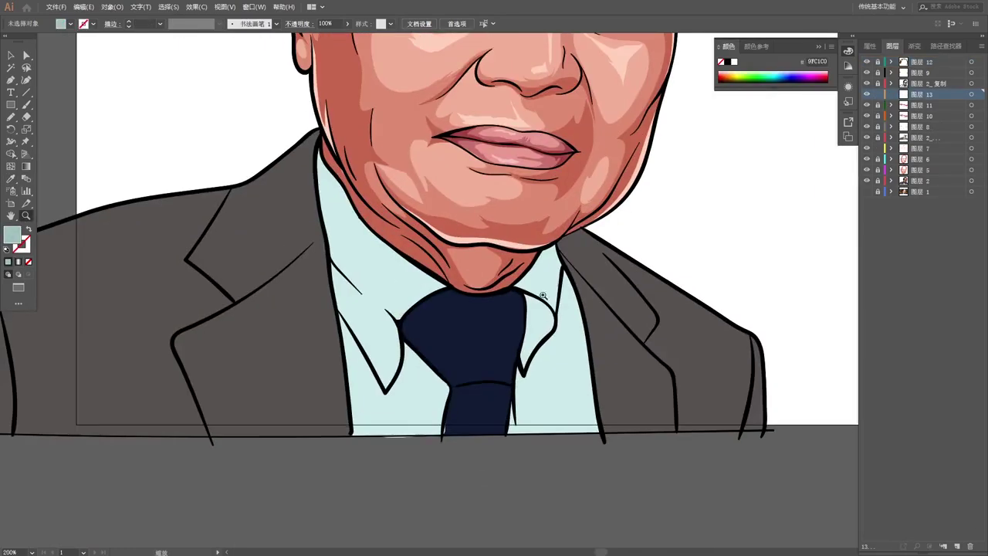
left_click_drag(365, 295, 347, 226)
left_click_drag(332, 363, 329, 281)
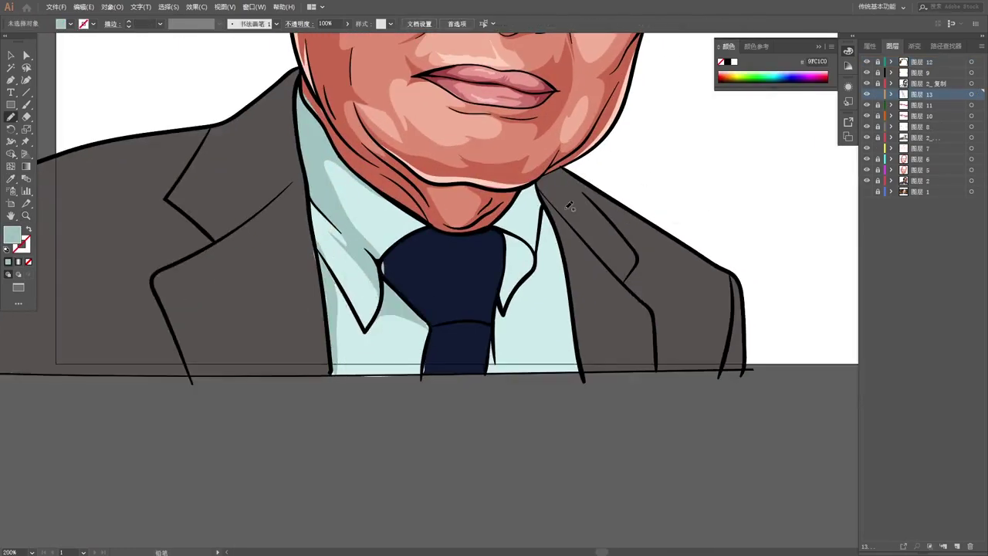
left_click_drag(570, 206, 542, 252)
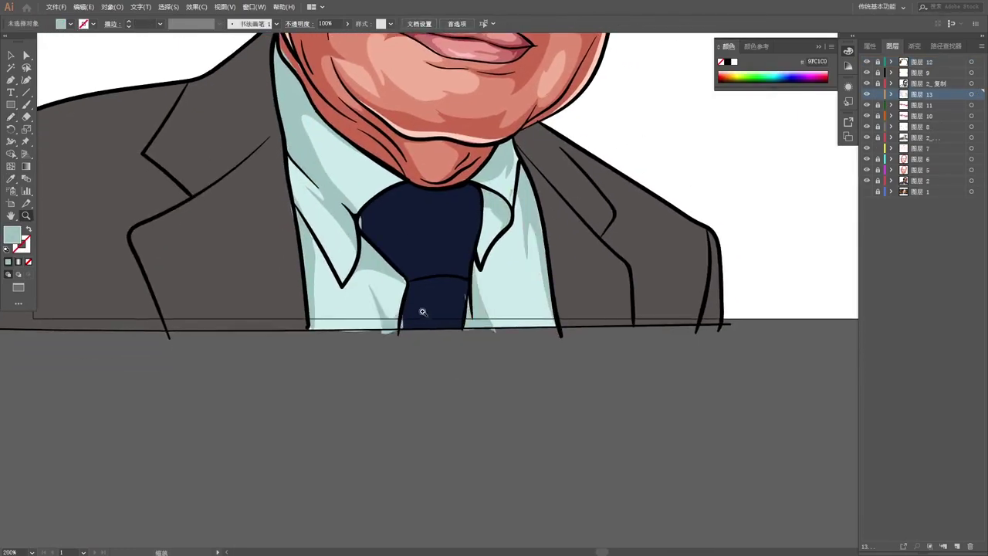
On another new layer, paint a dark shadow across the jacket's left shoulder.
key("ctrl+0")
scroll(489, 268, "up", 2)
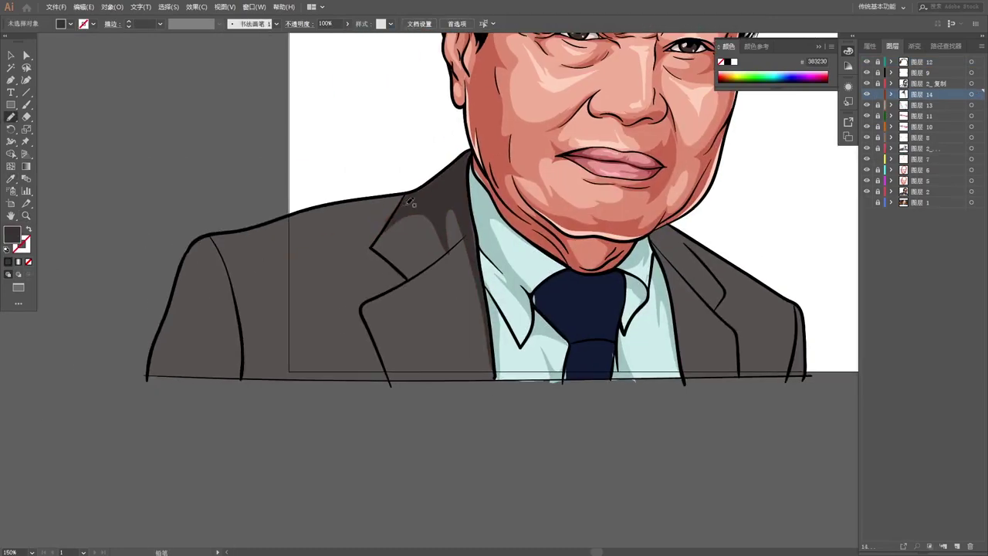
left_click_drag(410, 203, 233, 308)
On a new background layer, draw a square covering the whole artboard.
scroll(248, 364, "up", 3)
scroll(463, 362, "right", 5)
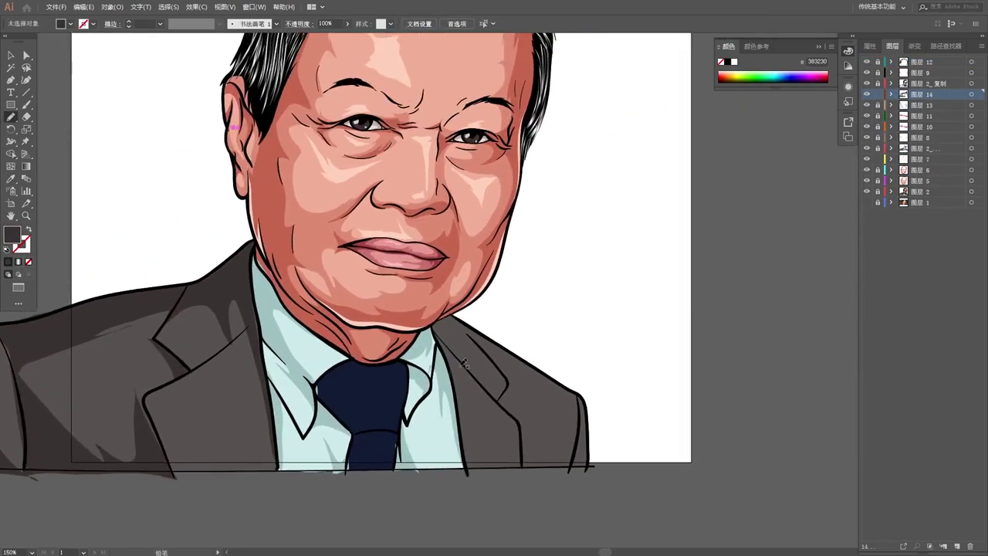
scroll(455, 380, "down", 2)
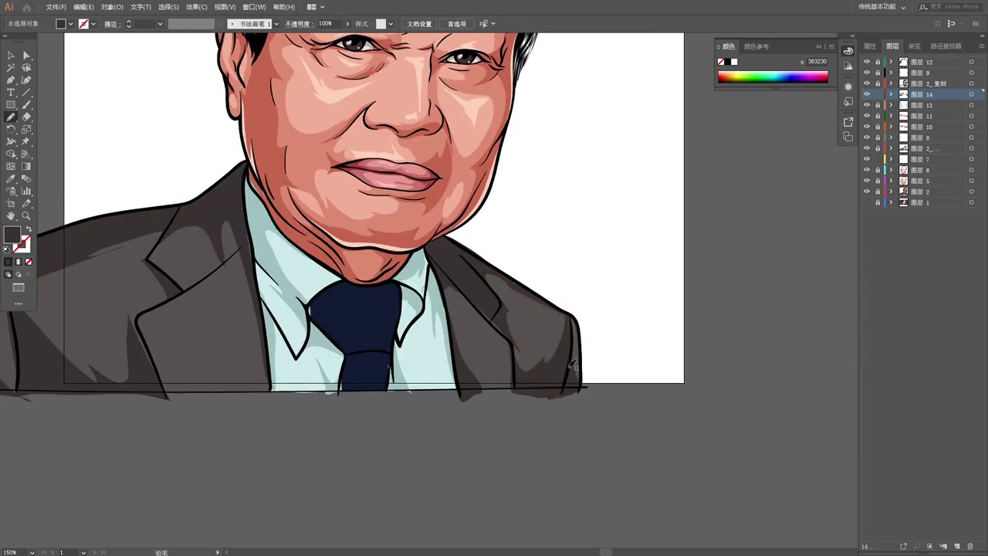
key("ctrl+0")
left_click_drag(300, 105, 584, 401)
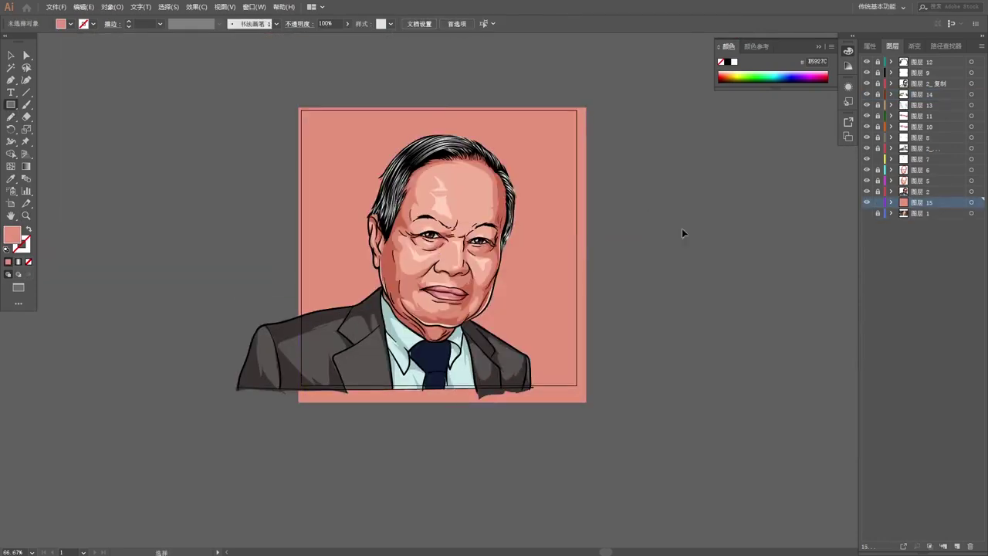
Confirm the orange-peach background fill and add a new layer for tie shading, zoomed onto the tie.
left_click(507, 316)
left_click(602, 207)
left_click(957, 546)
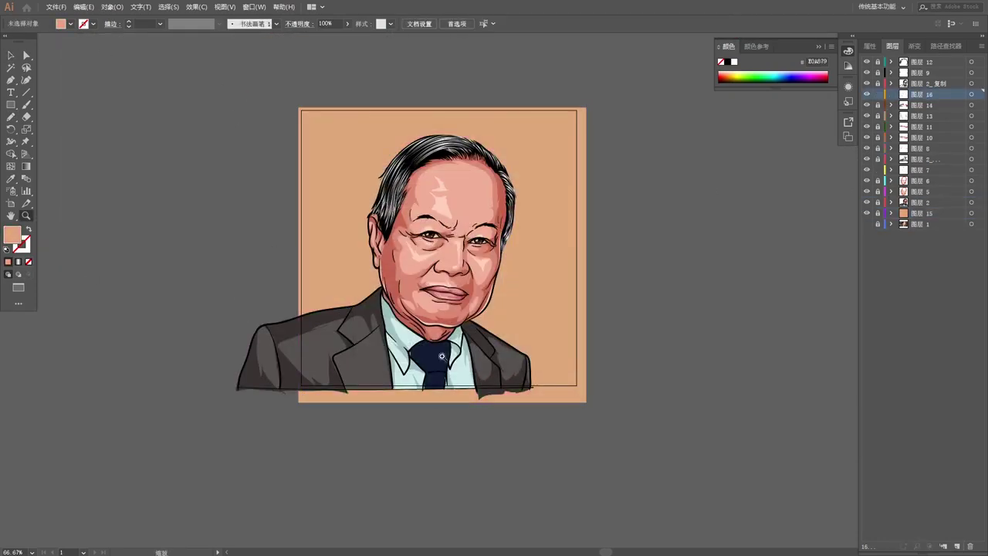
left_click(491, 296)
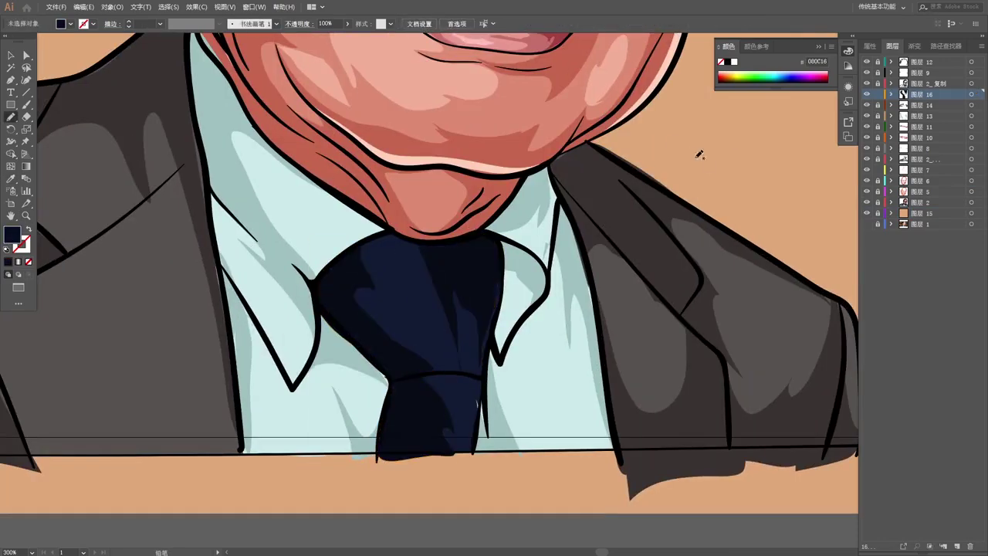